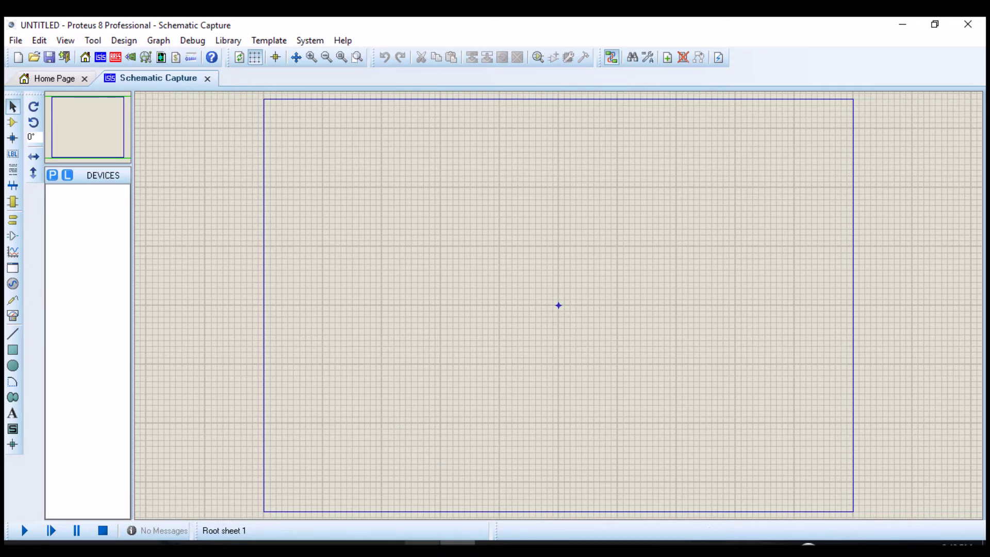
Check the reference circuit picture, then switch the schematic to Component Mode
key(alt+Tab)
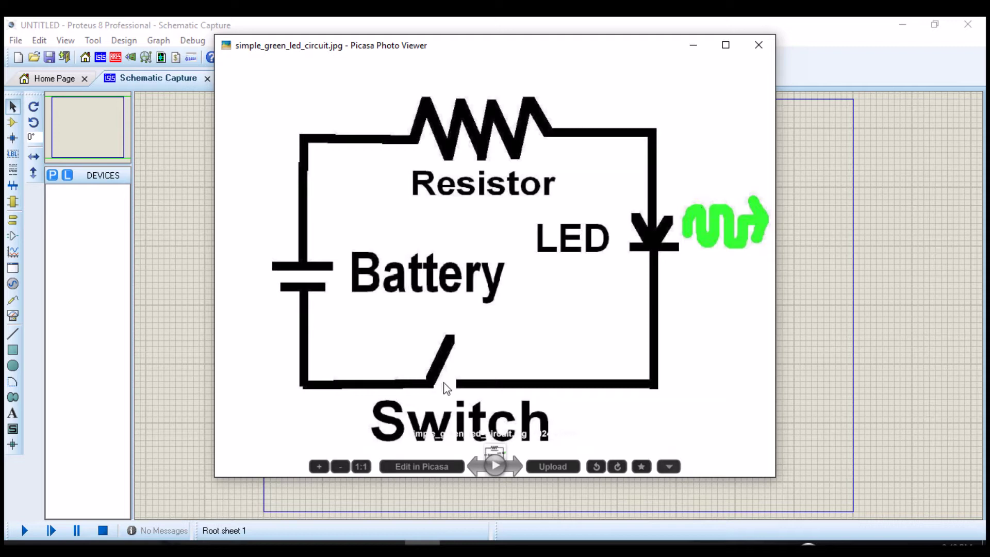
click(694, 48)
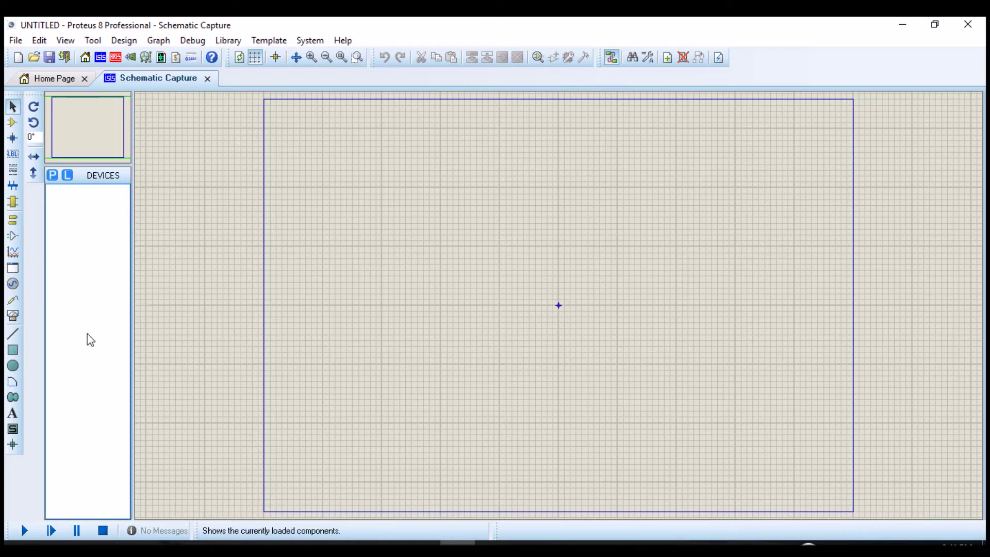
click(14, 124)
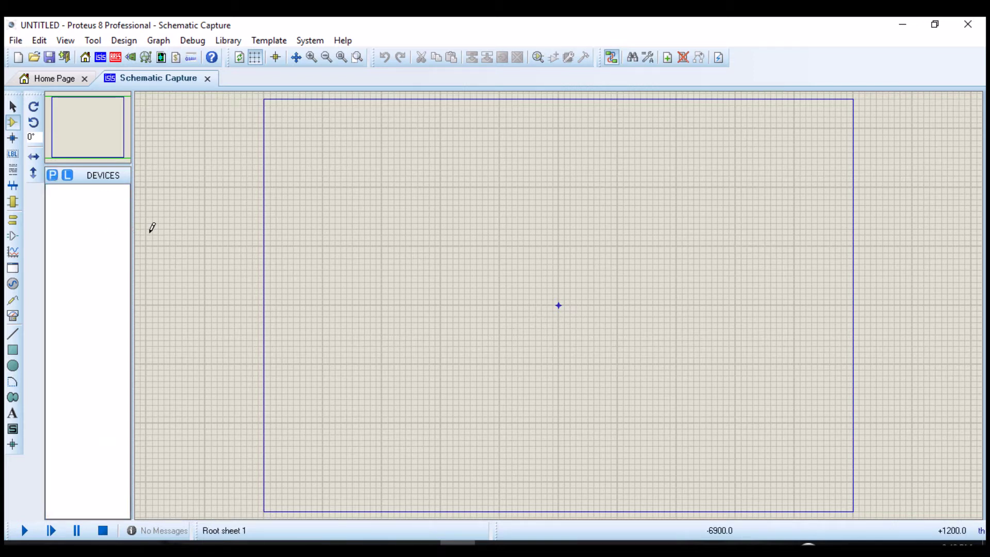
Search Pick Devices for 'source' and add the VSOURCE DC voltage source to the device list
click(52, 176)
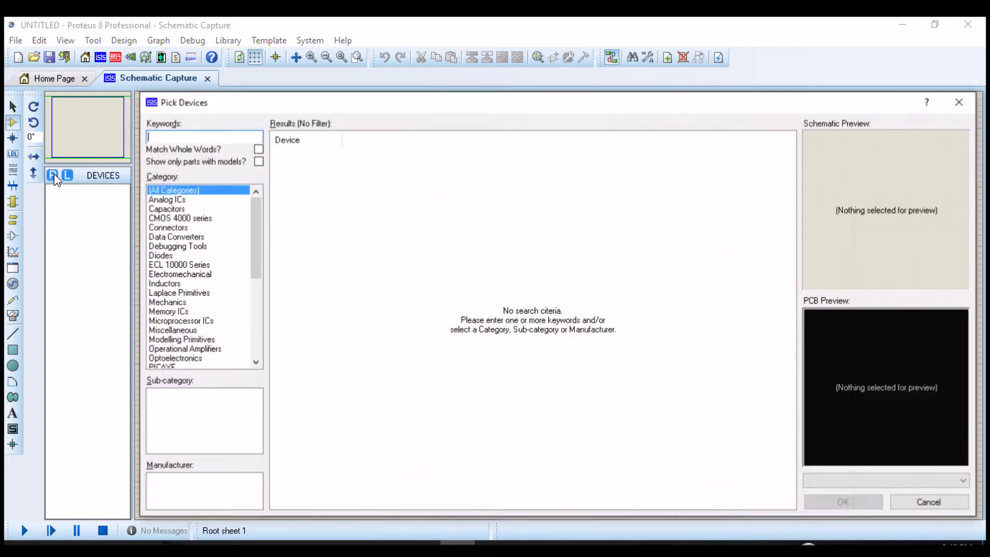
key(alt+Tab)
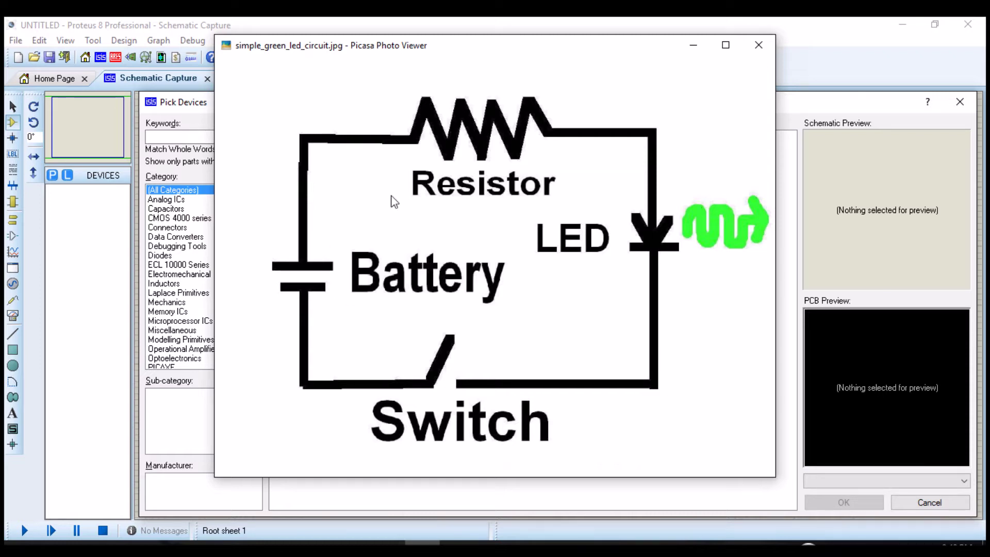
mouse_move(444, 407)
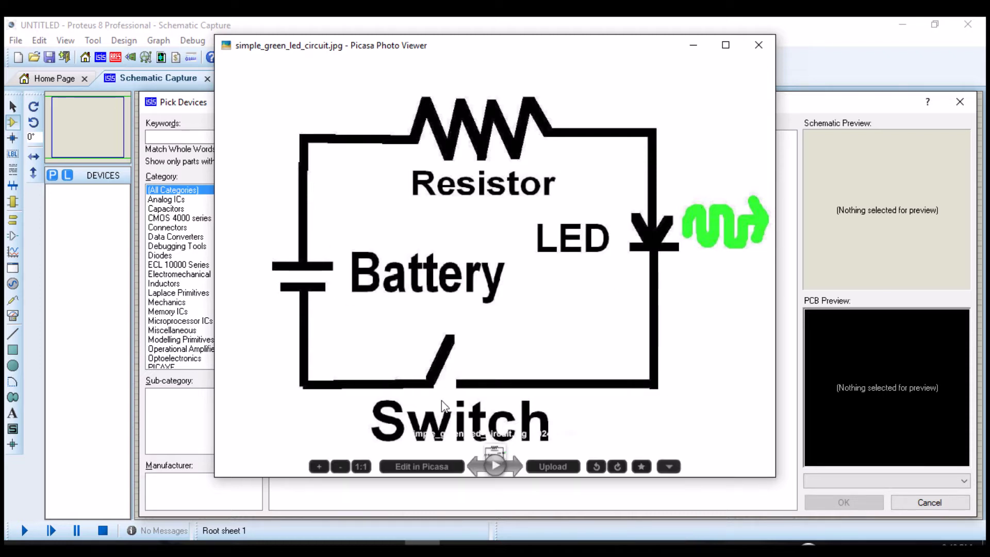
click(693, 47)
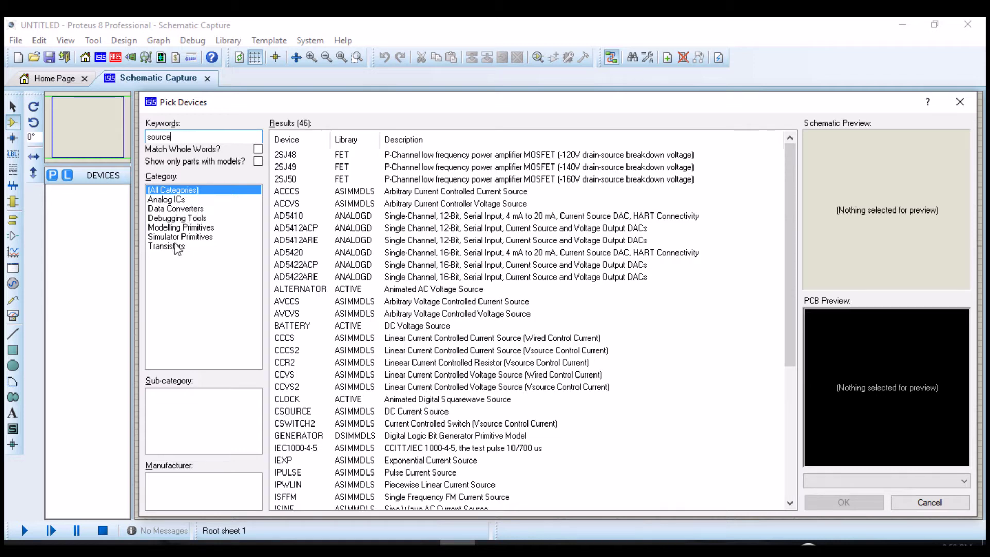
drag(788, 274, 794, 424)
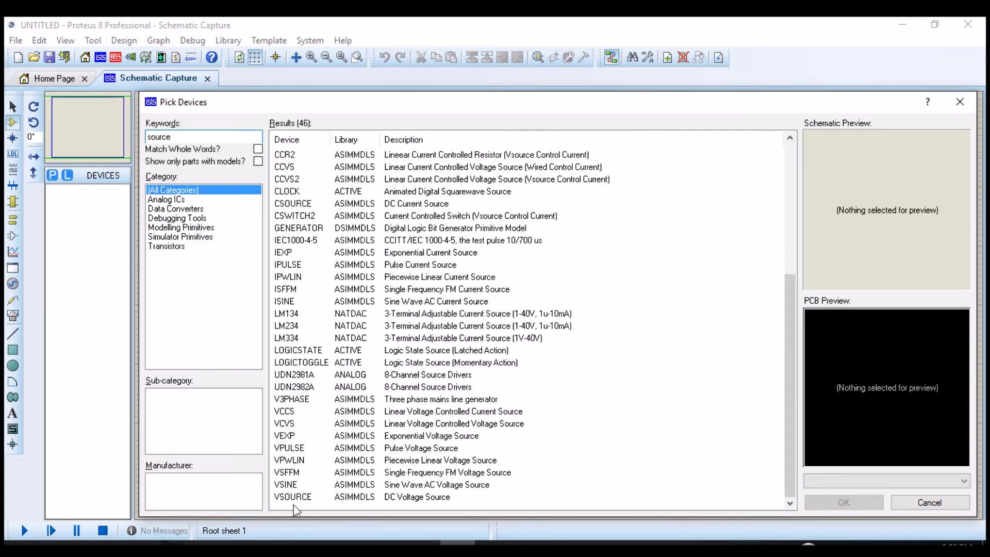
click(402, 498)
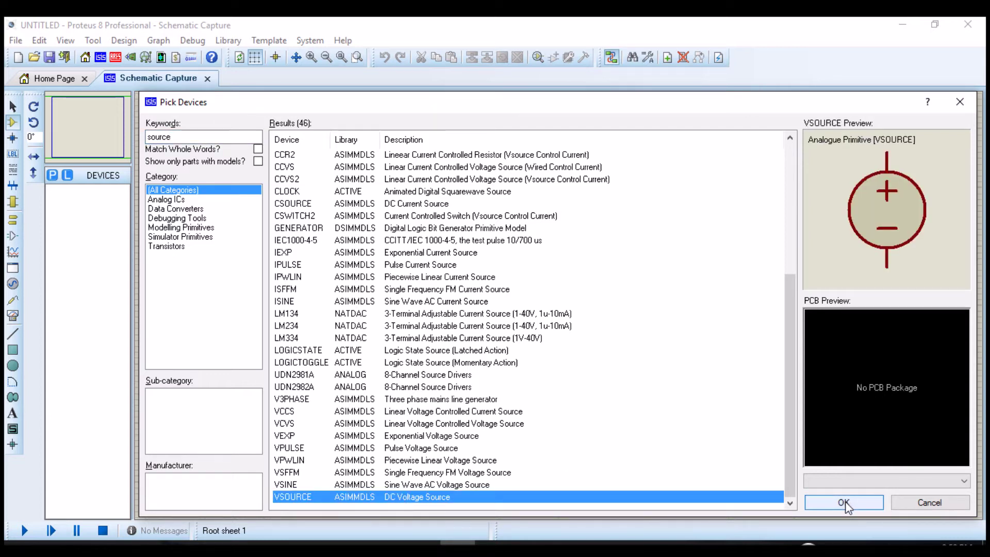
double_click(424, 497)
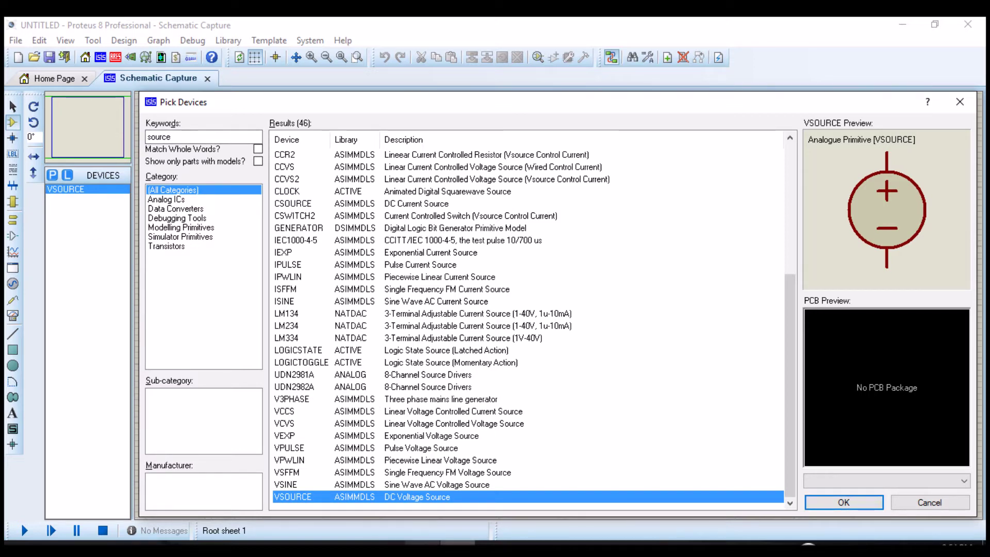
key(alt+Tab)
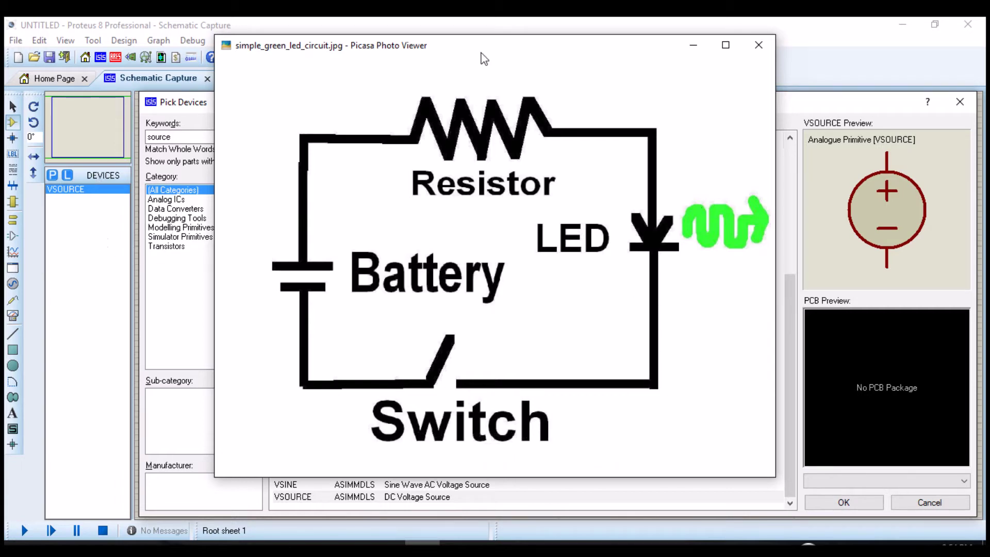
Search 'resi', filter to Resistors > Generic, and add the RES resistor
click(693, 45)
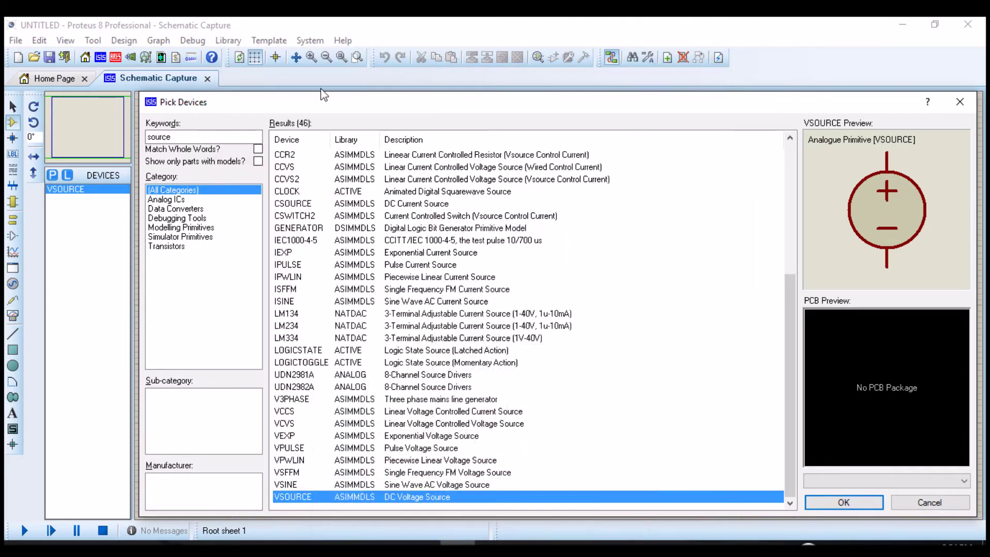
drag(176, 137, 122, 139)
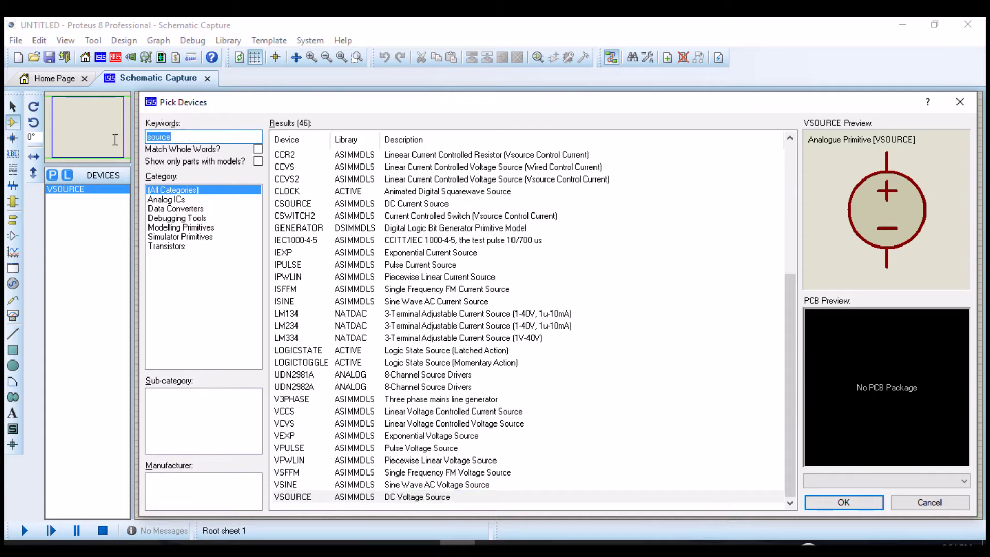
key(BackSpace)
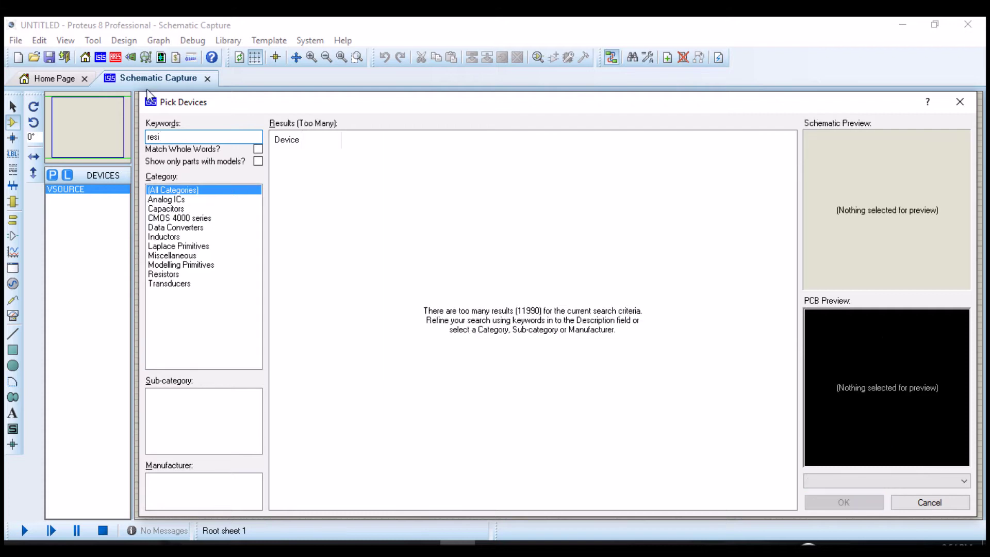
text(resi)
click(178, 275)
drag(258, 410, 258, 432)
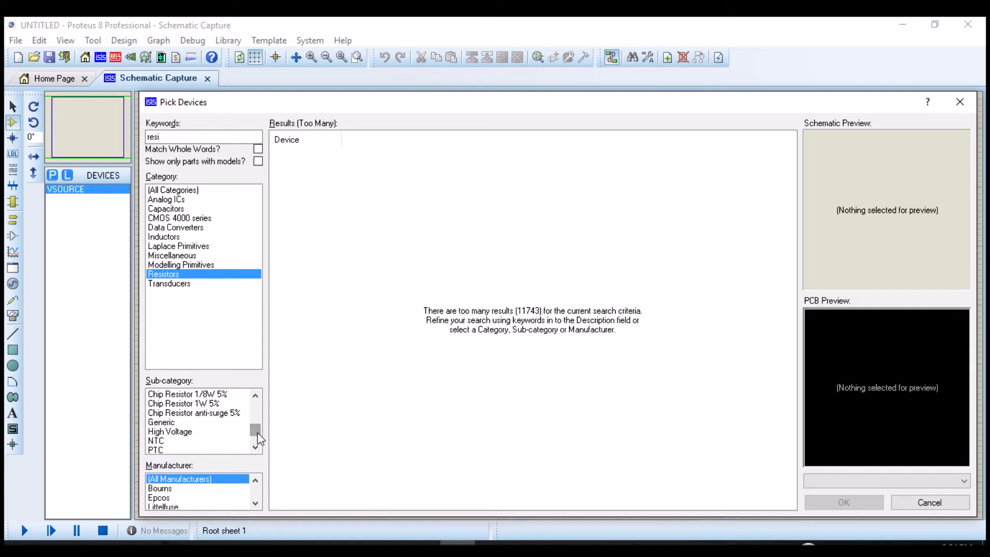
click(222, 424)
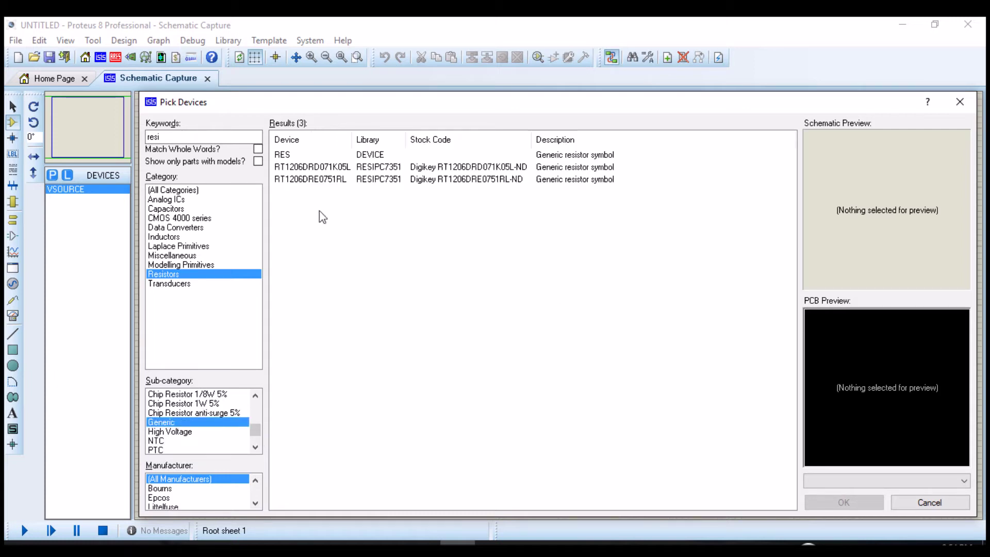
click(287, 156)
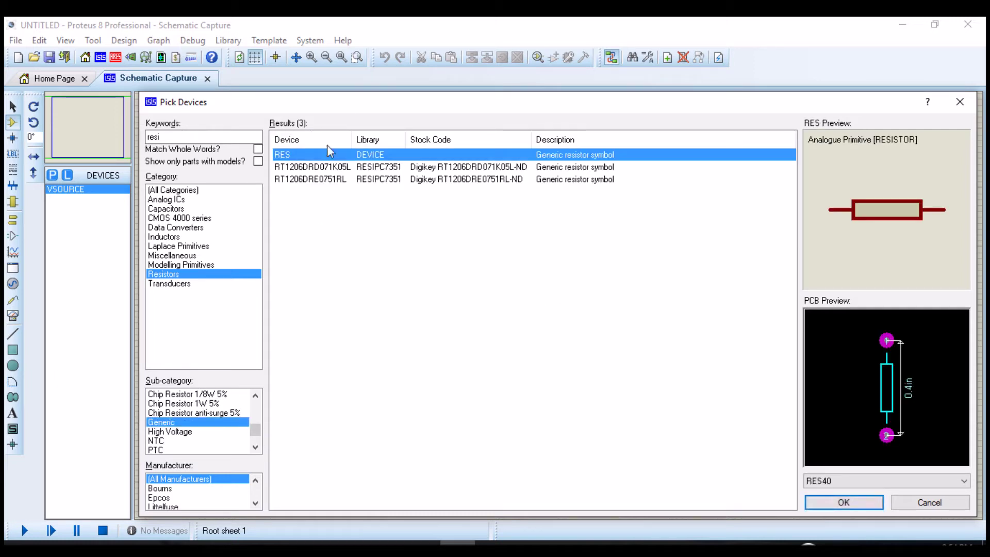
double_click(293, 156)
click(512, 552)
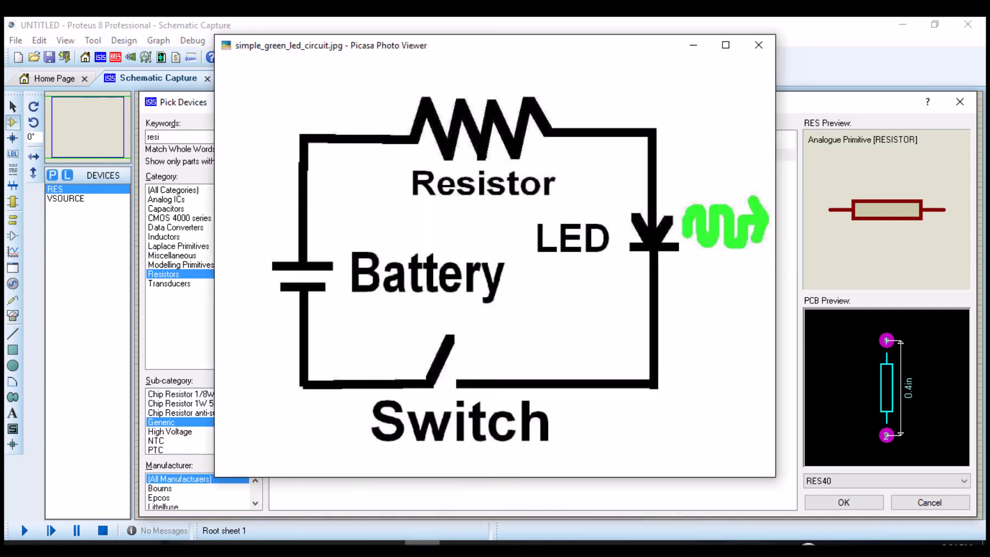
key(alt+Tab)
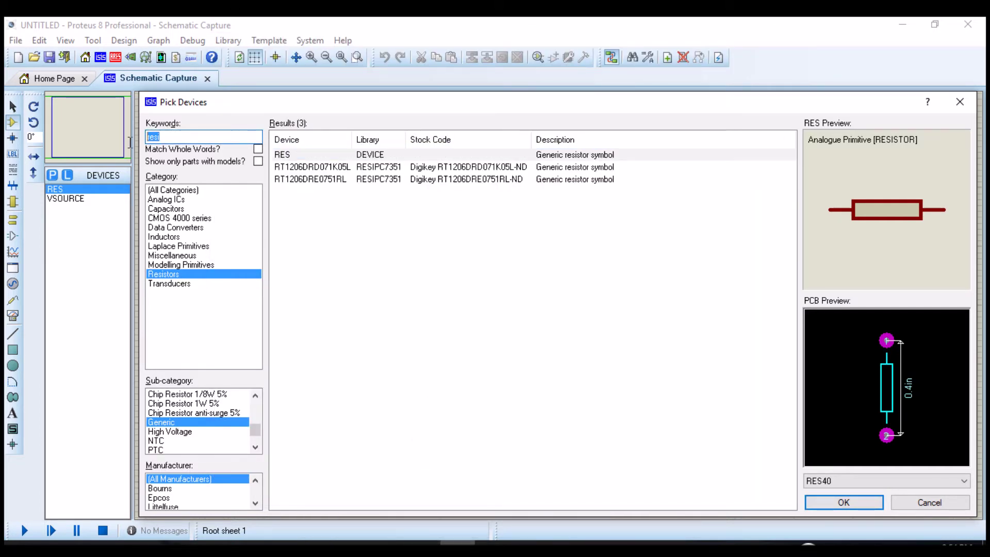
Add LED-GREEN from the Optoelectronics category to the device list
key(BackSpace)
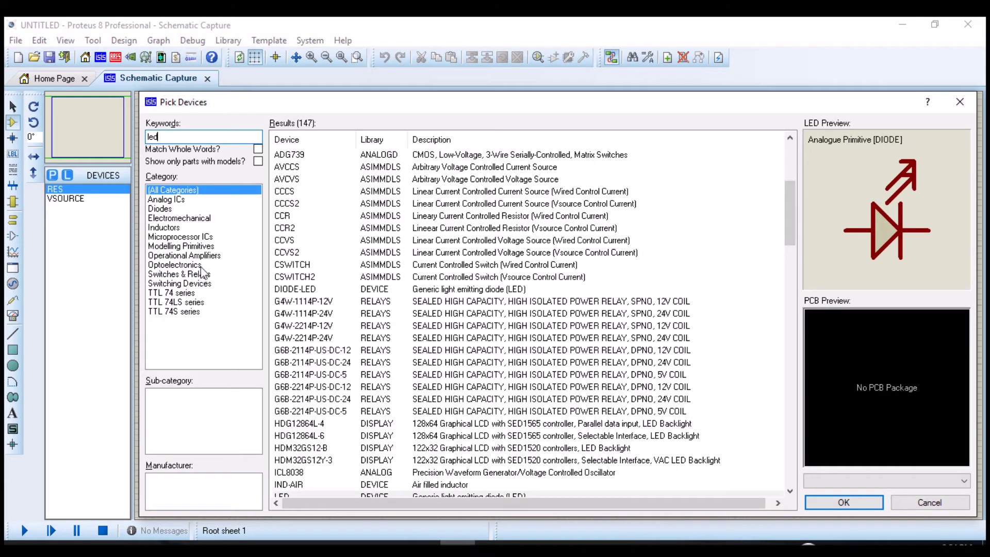
click(190, 266)
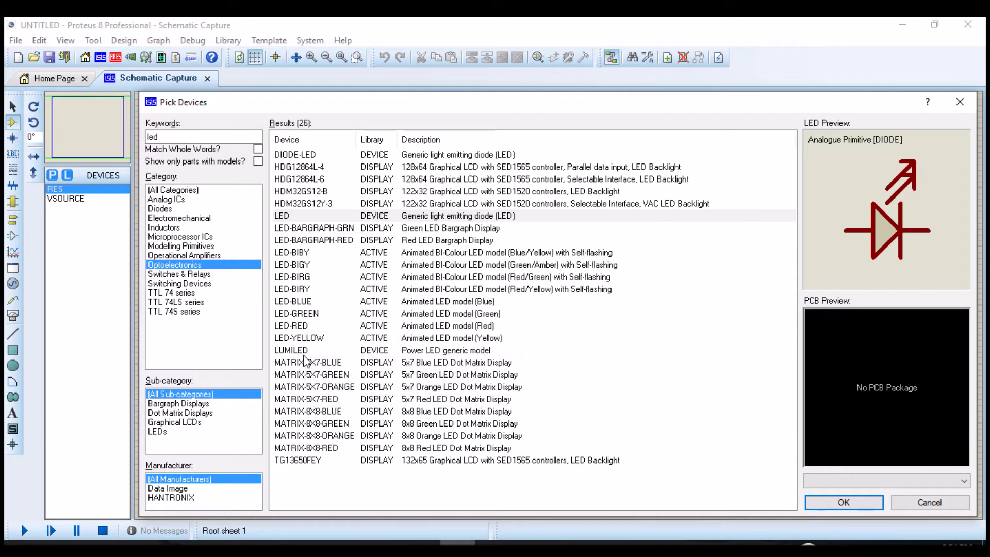
double_click(311, 317)
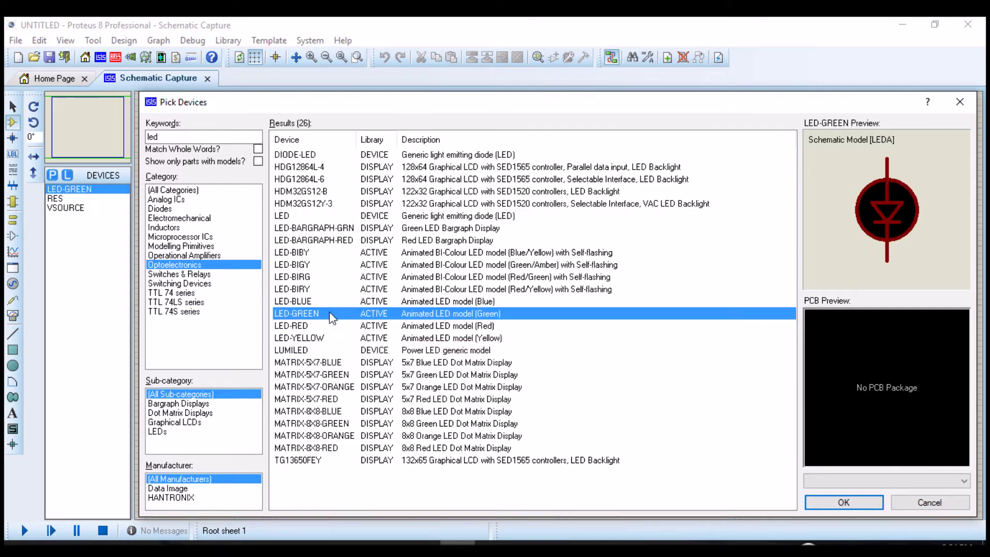
Clear the keyword, add BUTTON from Switches & Relays, and close Pick Devices
click(174, 136)
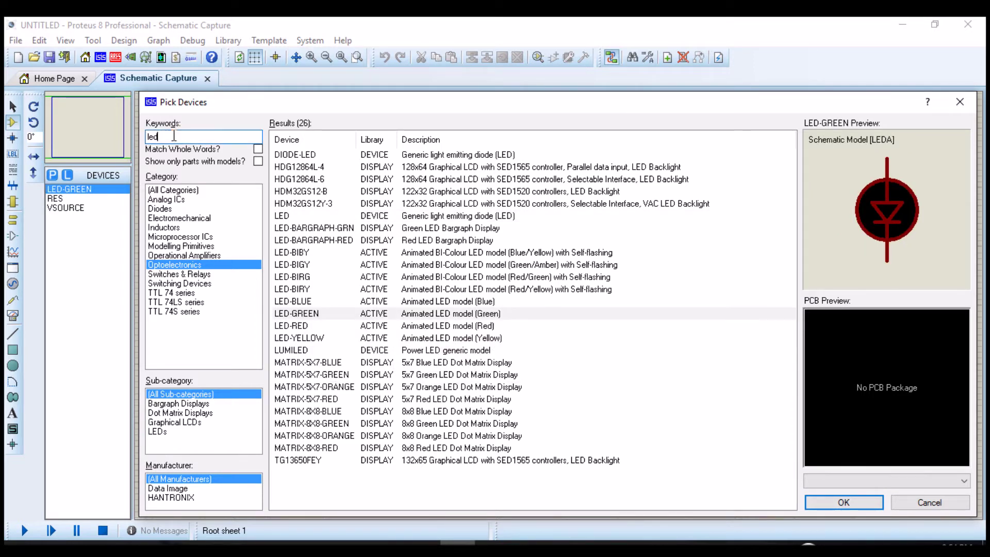
click(423, 541)
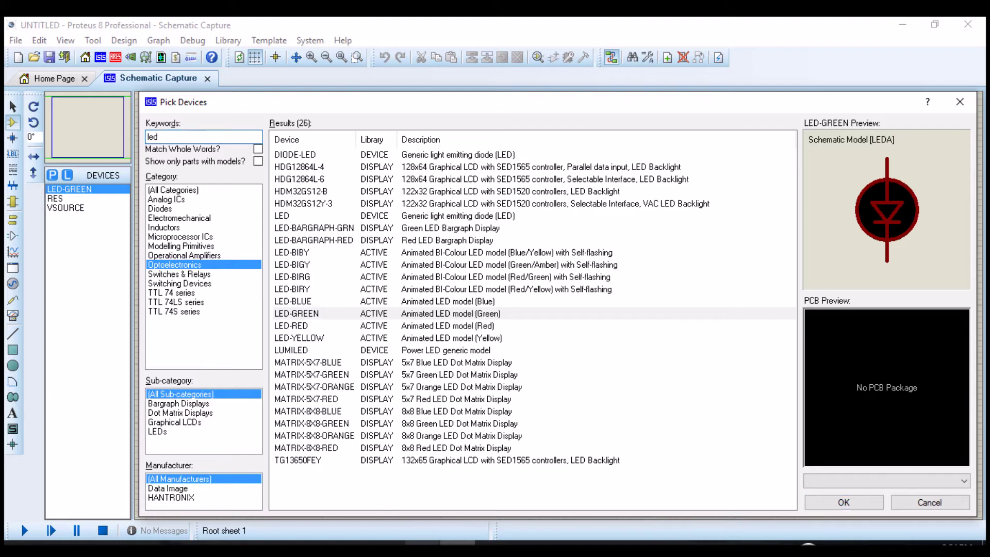
key(Escape)
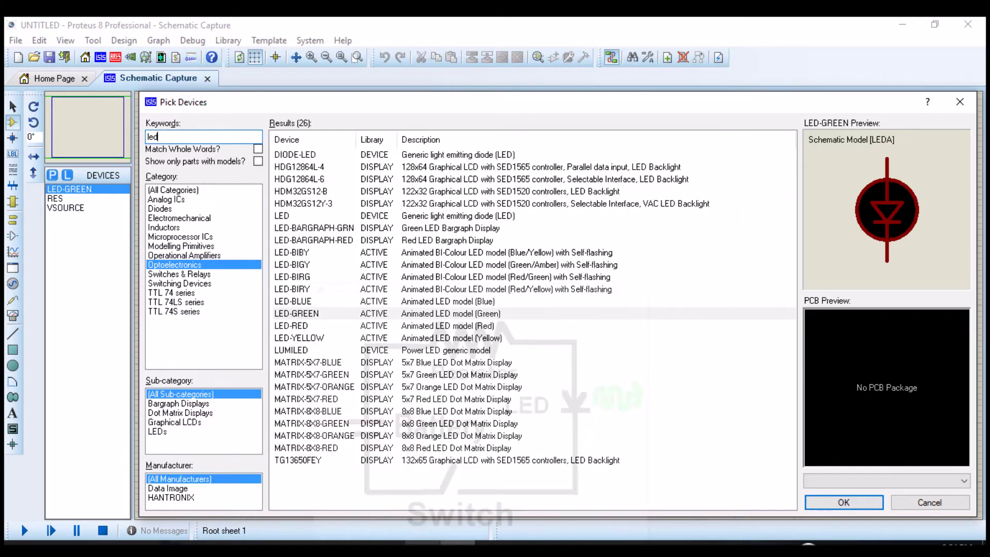
drag(178, 138, 122, 133)
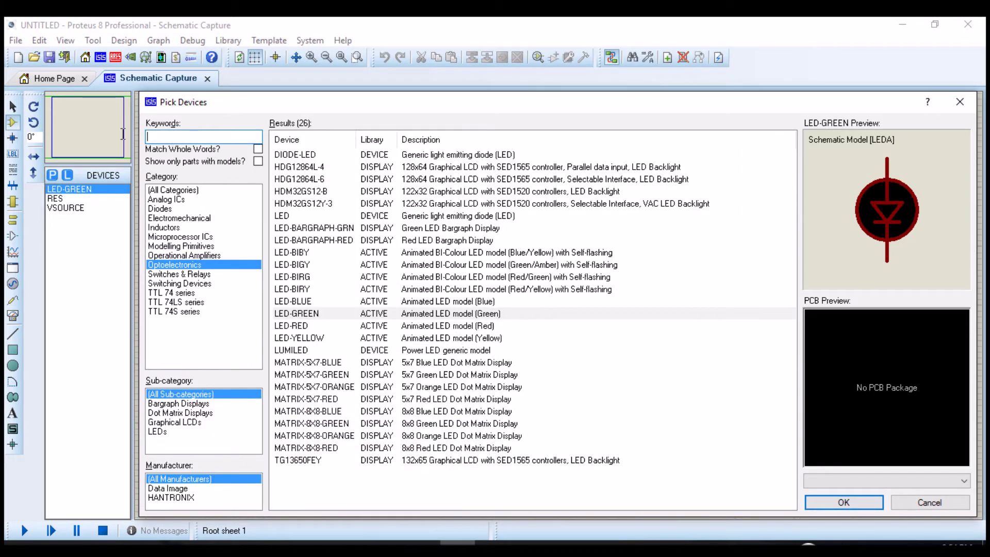
drag(258, 234, 261, 297)
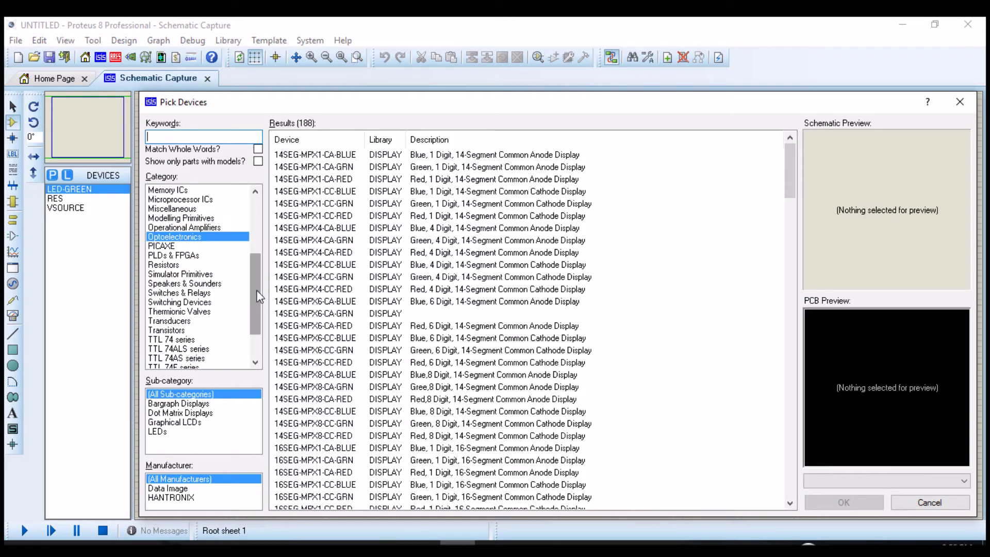
click(191, 293)
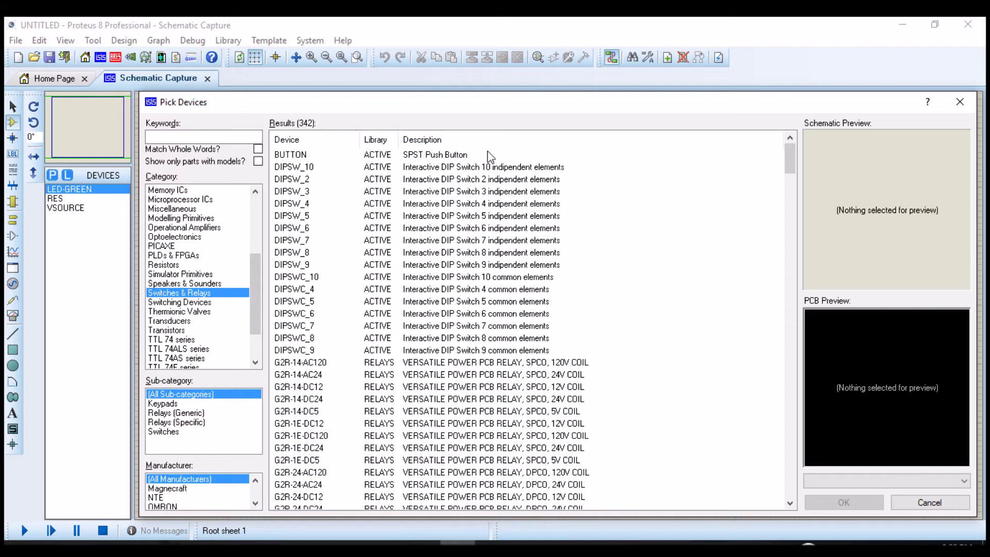
click(450, 155)
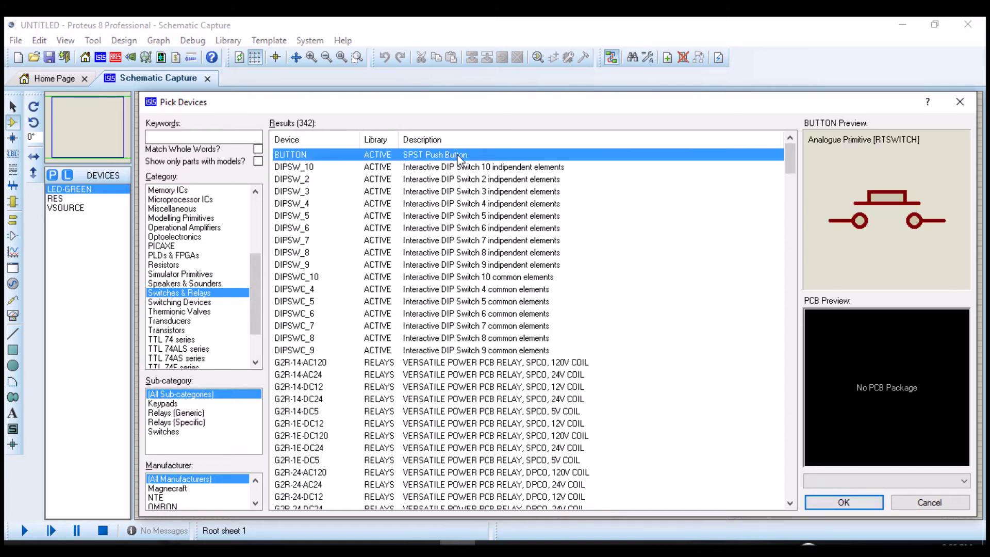
double_click(458, 153)
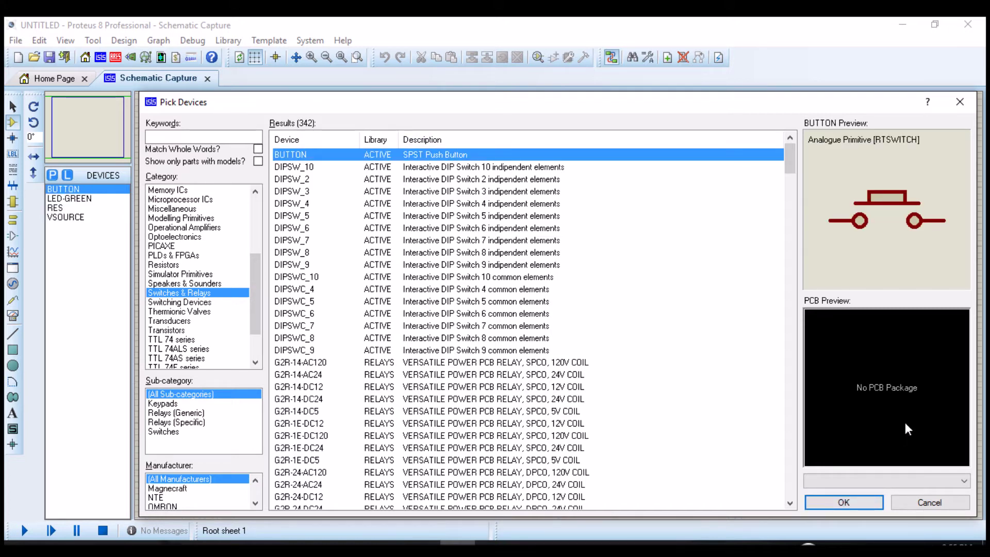
click(967, 103)
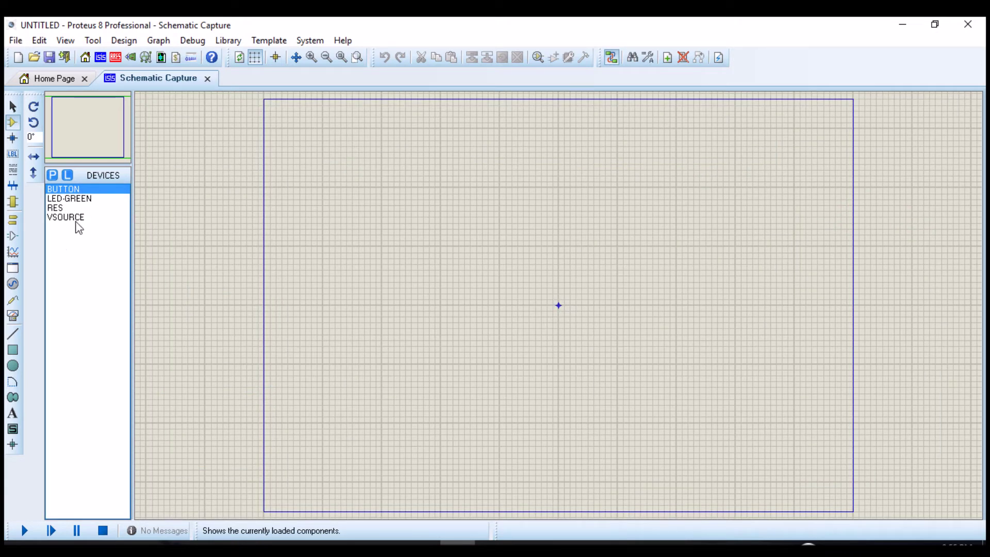
Select LED-GREEN in the DEVICES list and show the simple_green_led_circuit.jpg reference picture
click(72, 199)
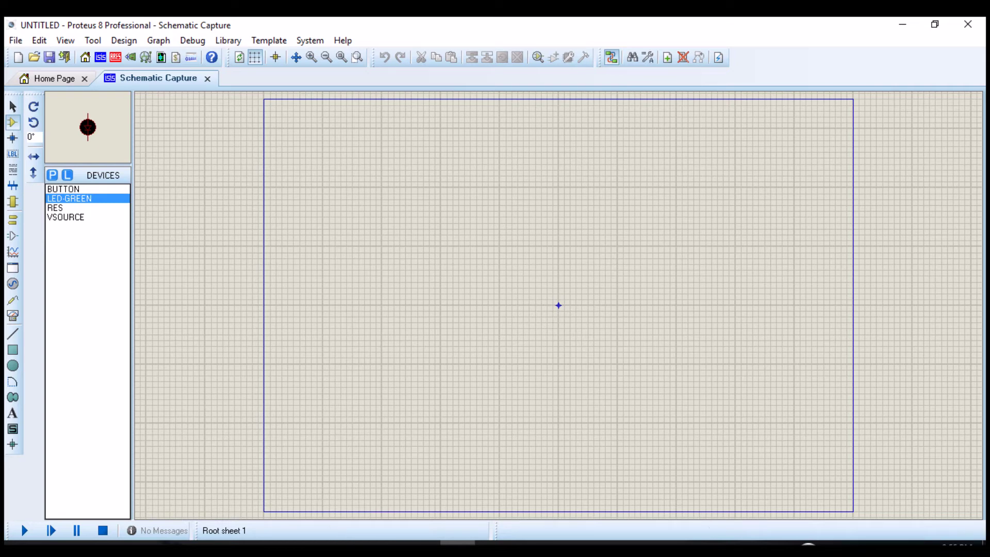
key(alt+Tab)
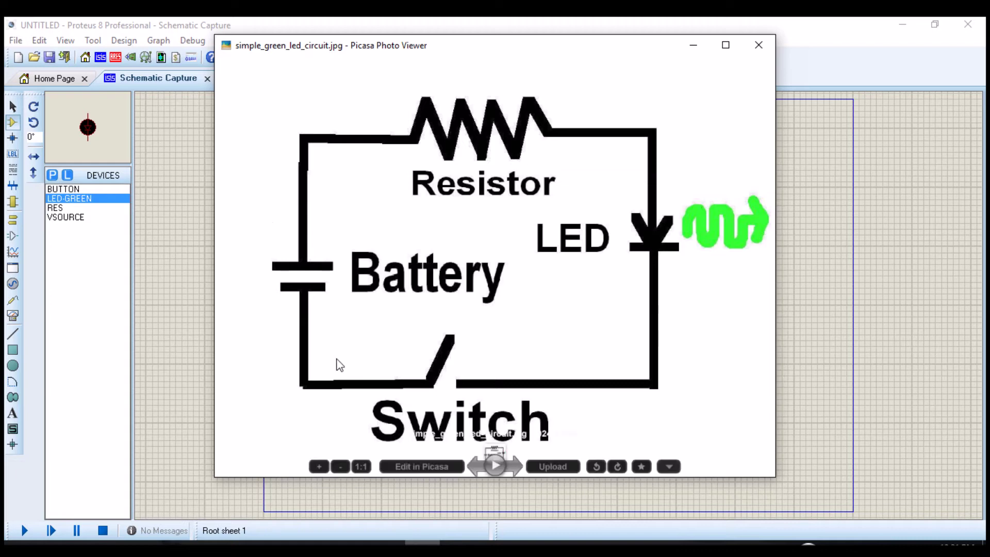
Place voltage source V1 left of the sheet centre and zoom in around it
click(458, 543)
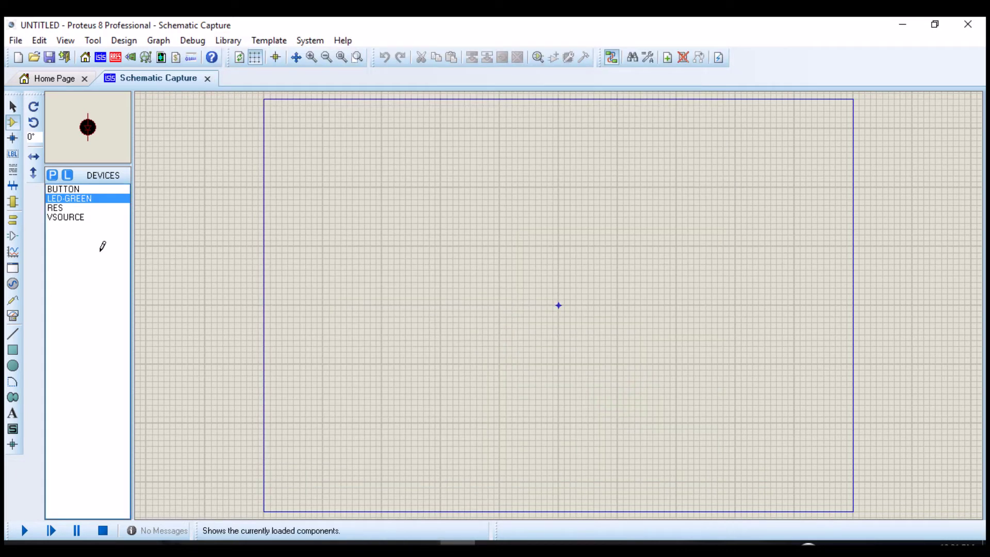
click(67, 217)
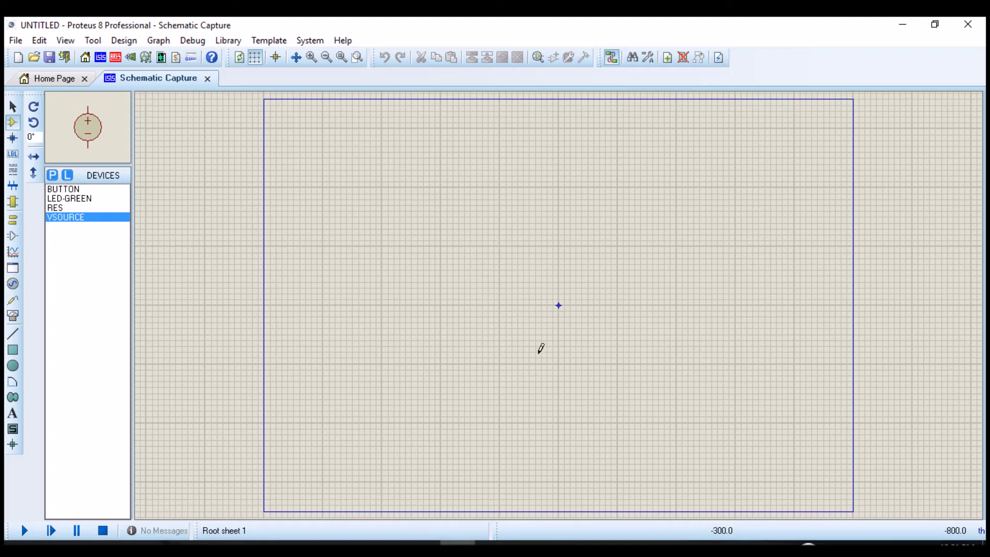
click(477, 304)
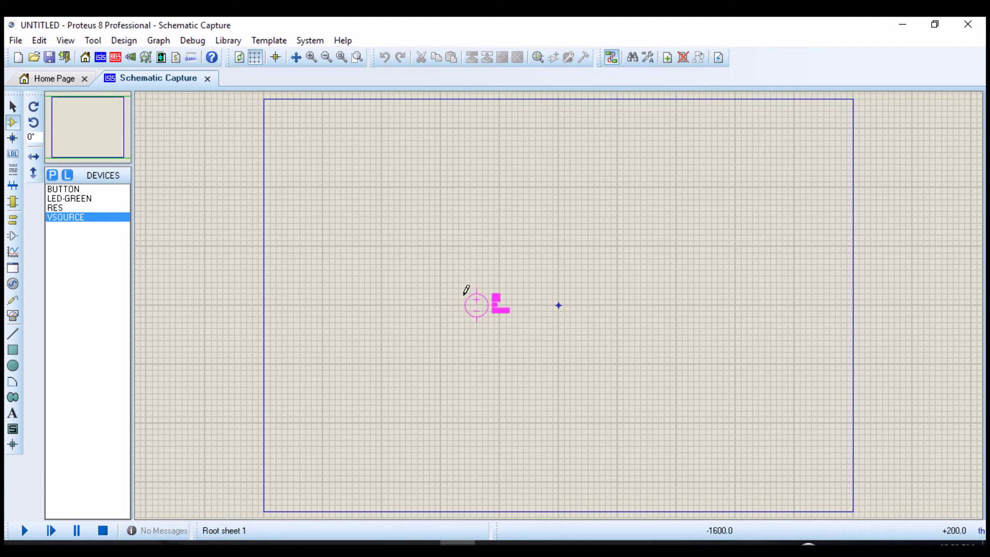
click(458, 293)
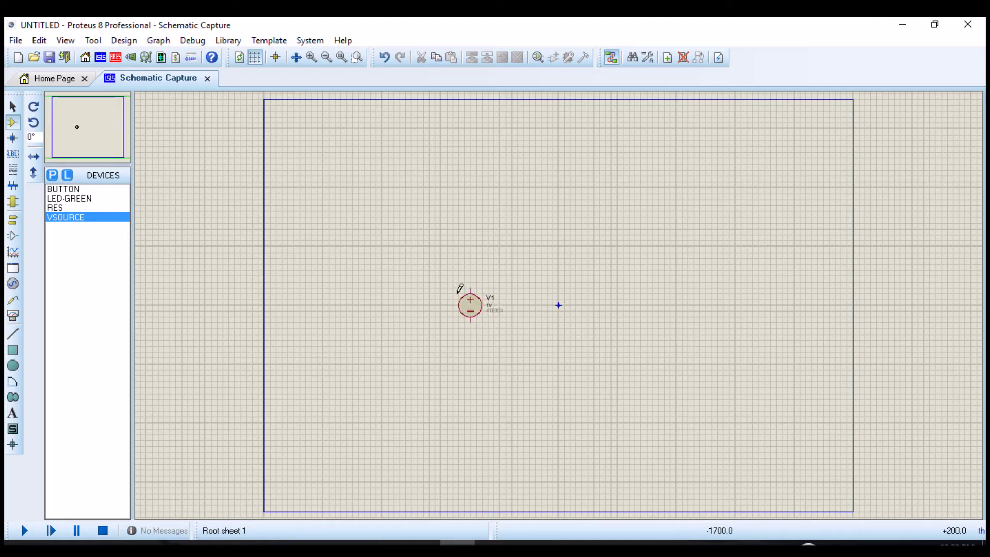
click(310, 59)
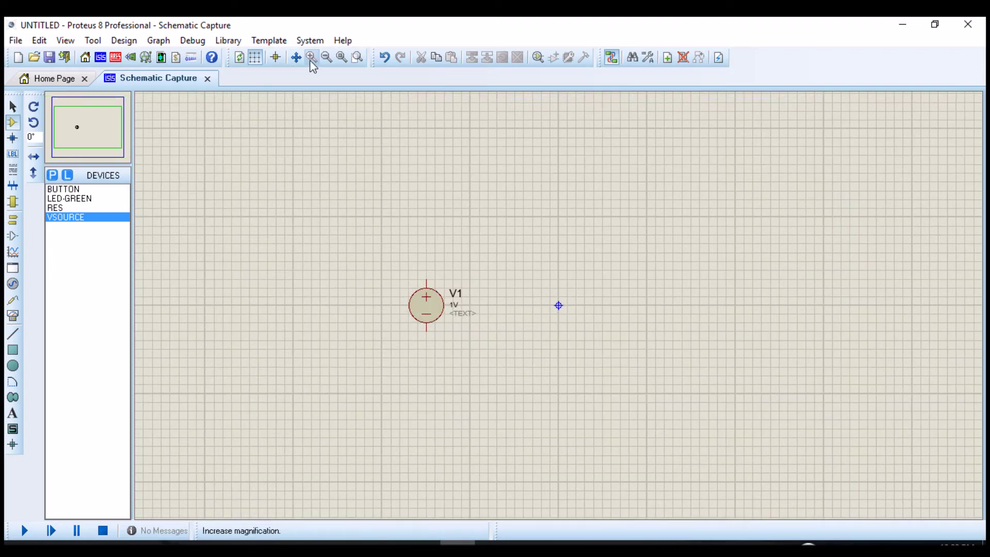
click(423, 542)
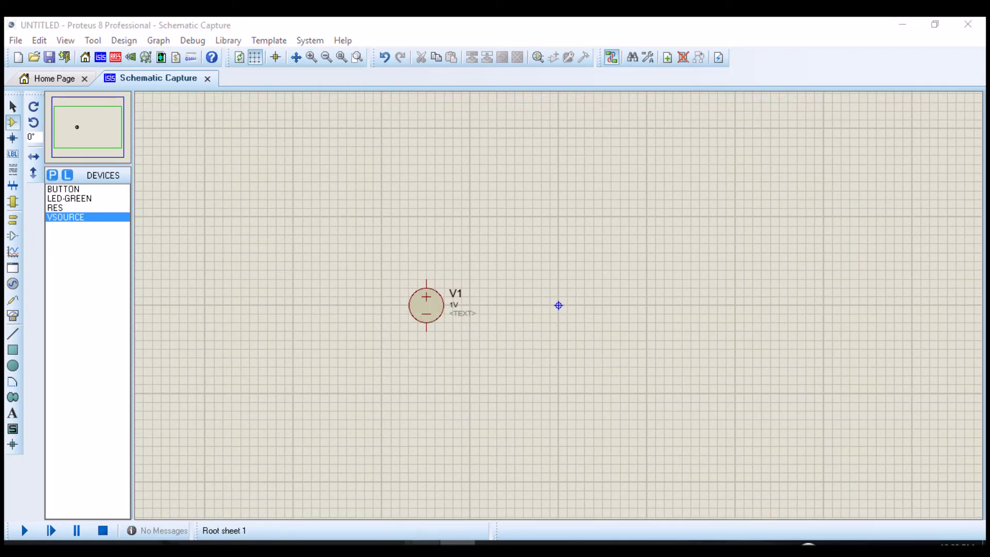
key(Escape)
Place resistor R1 above and to the right of V1
click(80, 208)
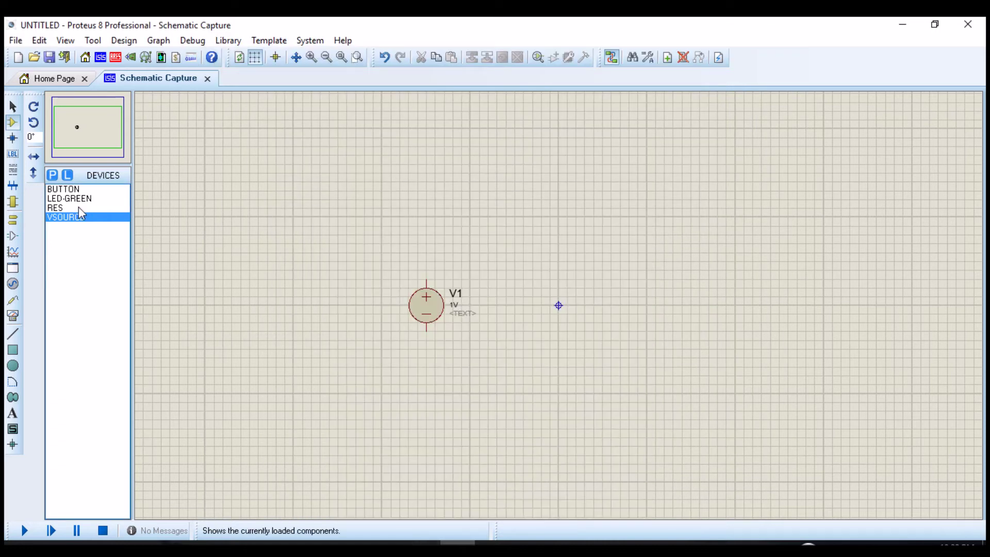
click(550, 225)
click(537, 233)
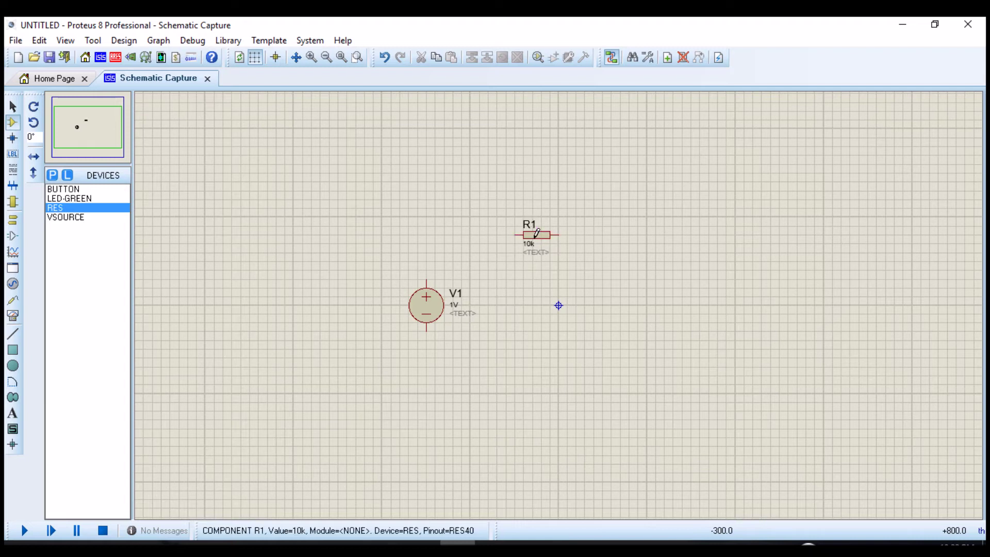
key(alt+Tab)
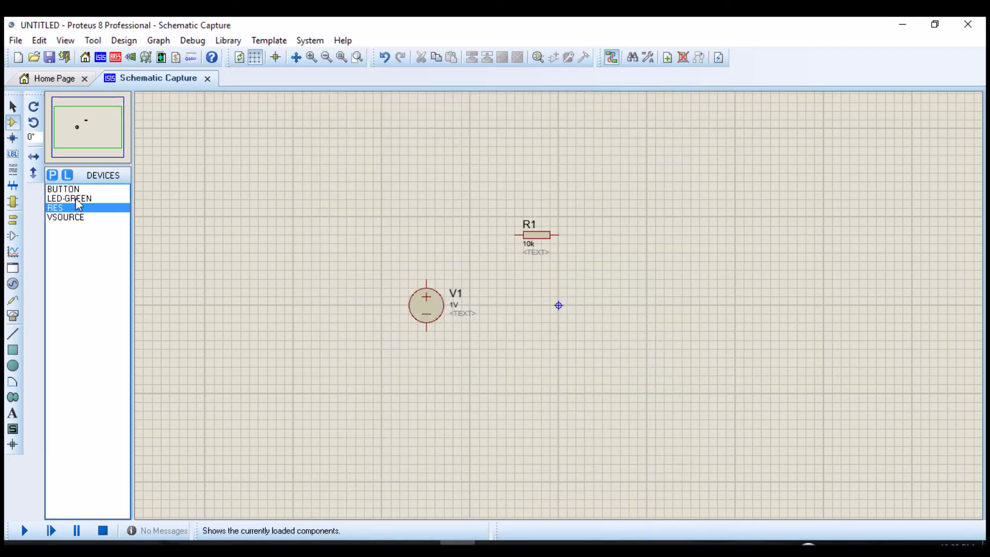
Place green LED D1 to the right of the sheet centre
click(76, 199)
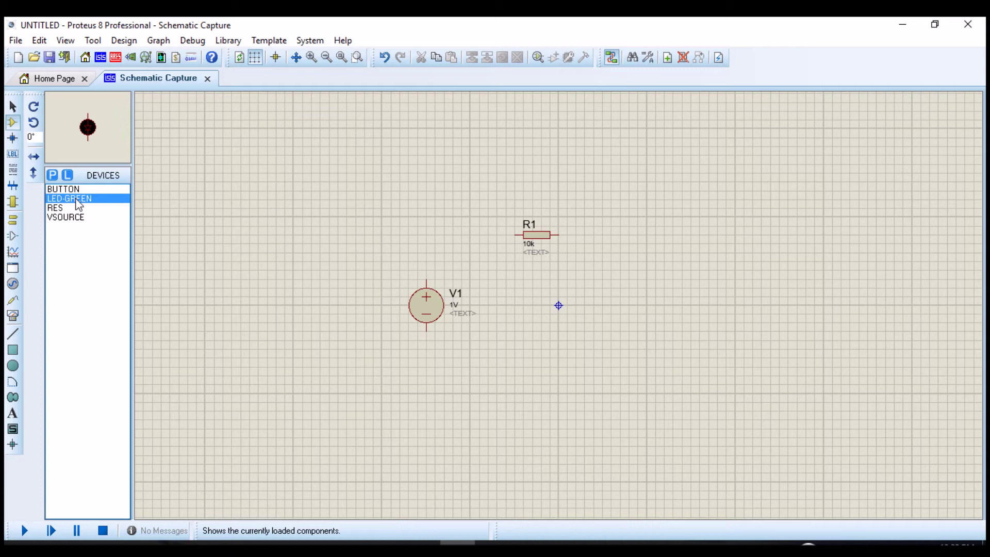
click(620, 304)
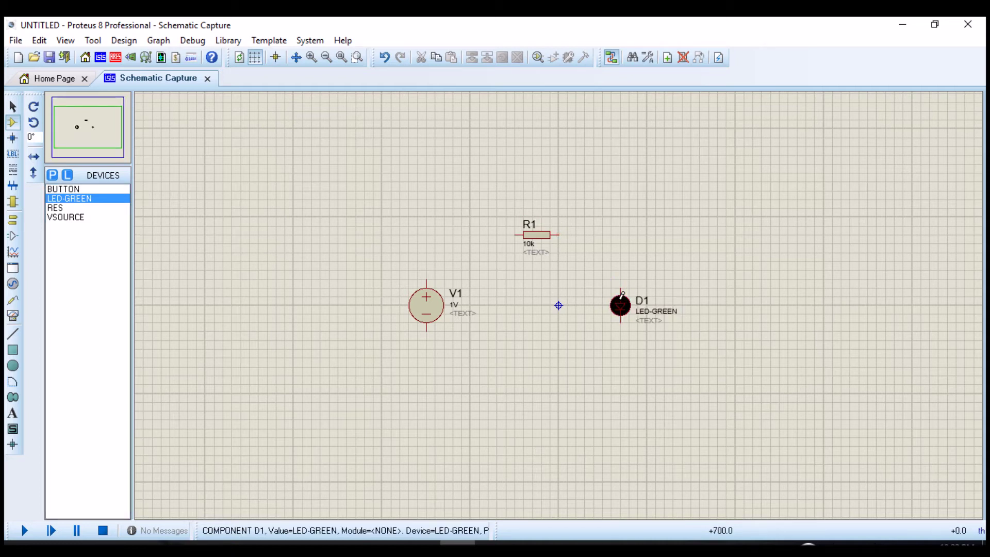
key(alt+Tab)
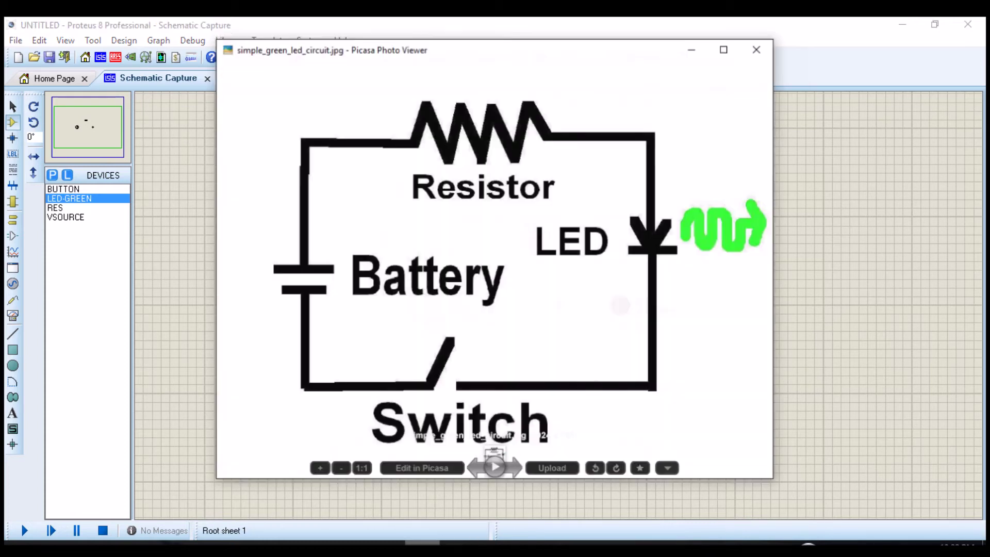
key(alt+Tab)
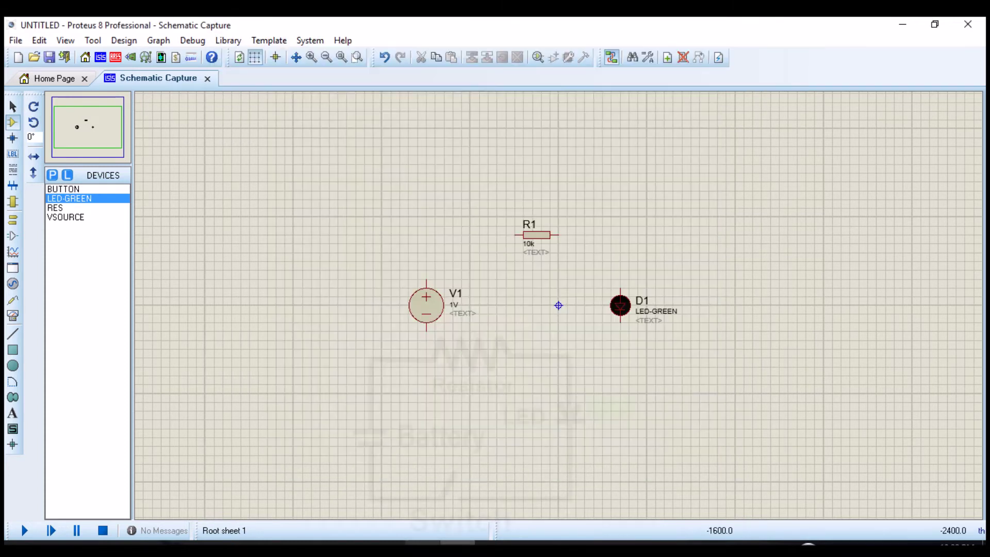
Place the BUTTON push button below the gap between V1 and D1
click(68, 190)
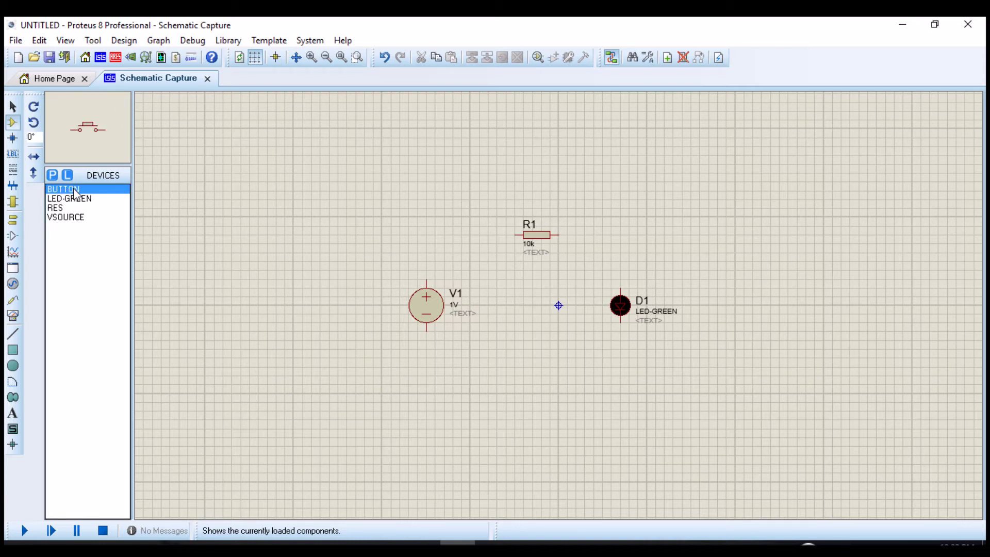
click(538, 360)
click(539, 356)
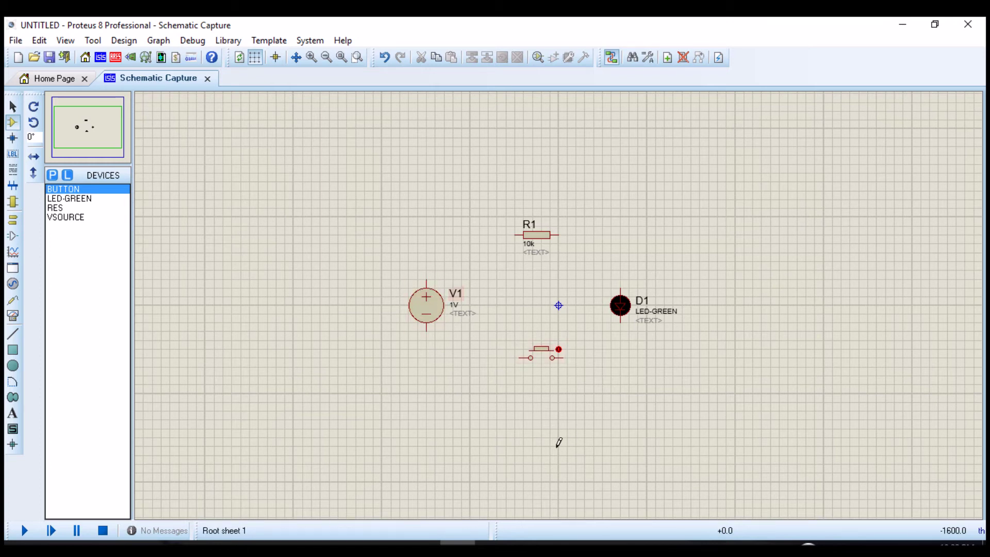
Switch to Terminals Mode, dismissing a window menu opened by mistake
click(13, 220)
click(11, 24)
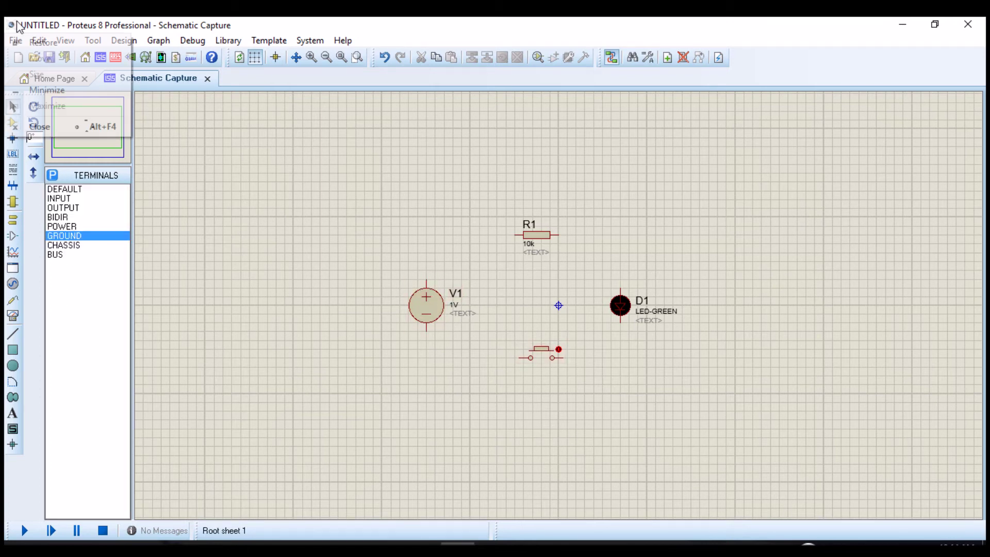
click(150, 26)
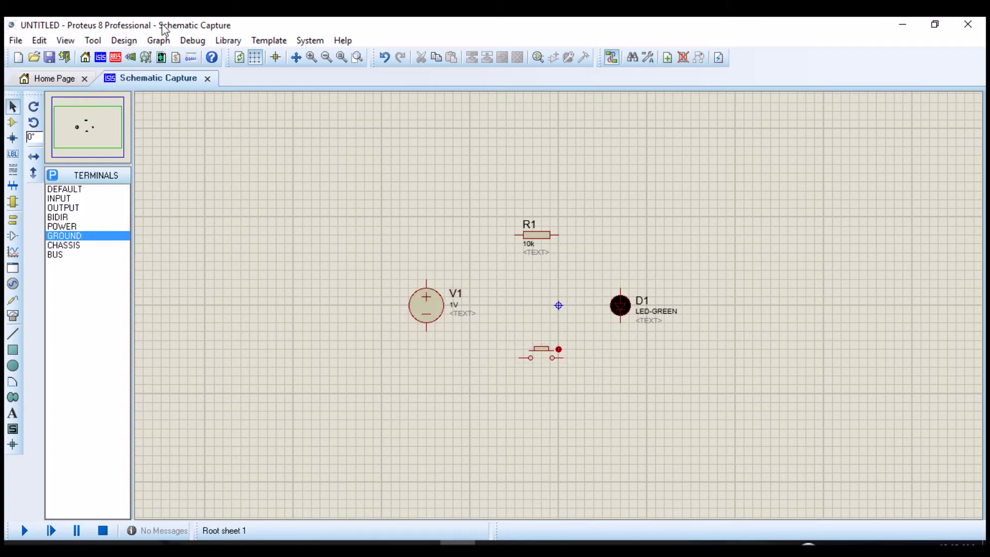
Draw four wires: V1+ to R1, R1 to D1 top, button to D1 bottom, V1− to button
click(426, 279)
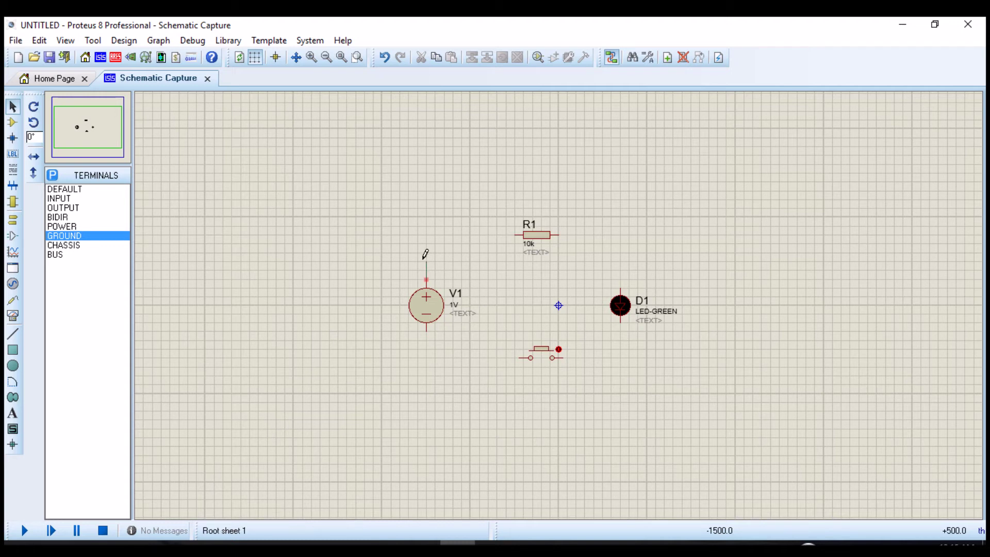
click(516, 235)
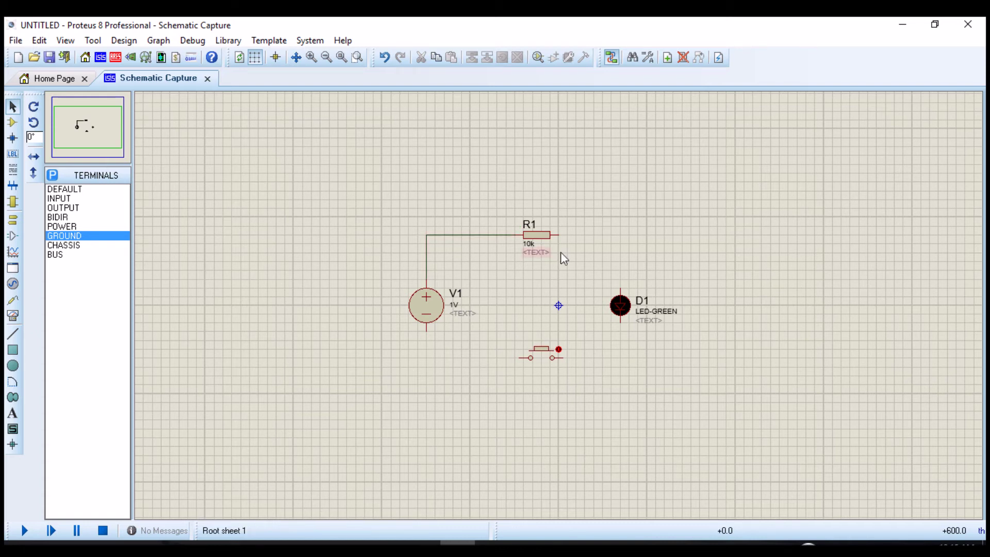
click(561, 235)
click(621, 284)
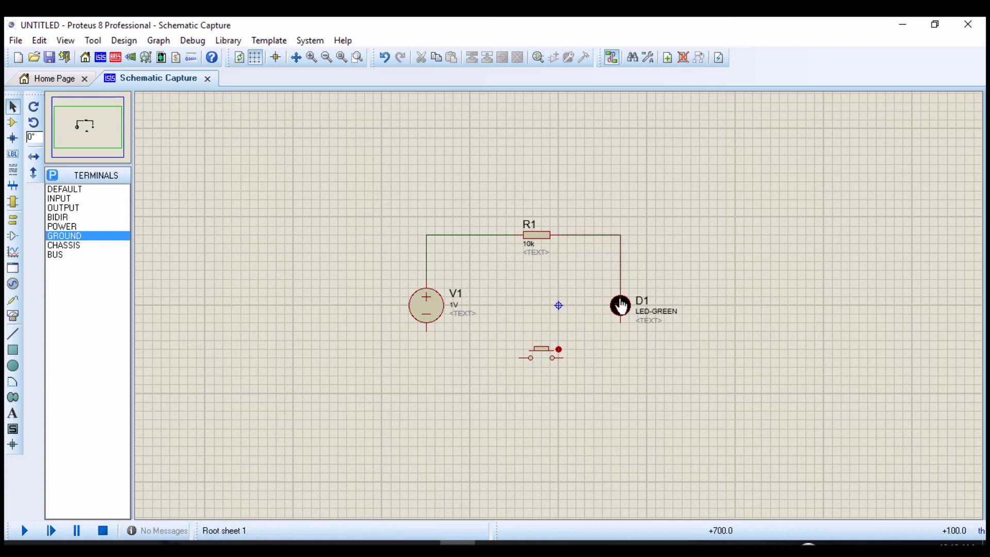
click(562, 356)
click(621, 320)
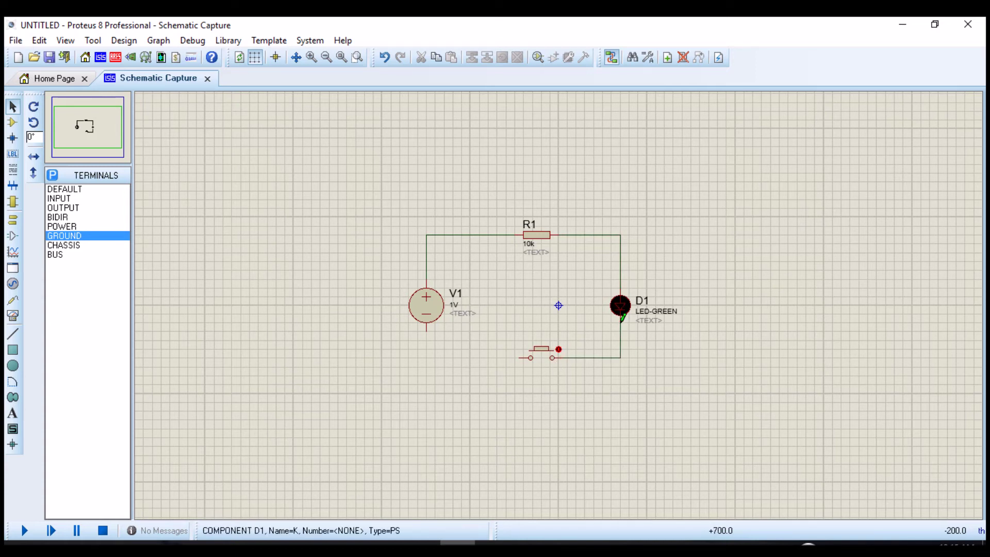
click(427, 332)
click(519, 357)
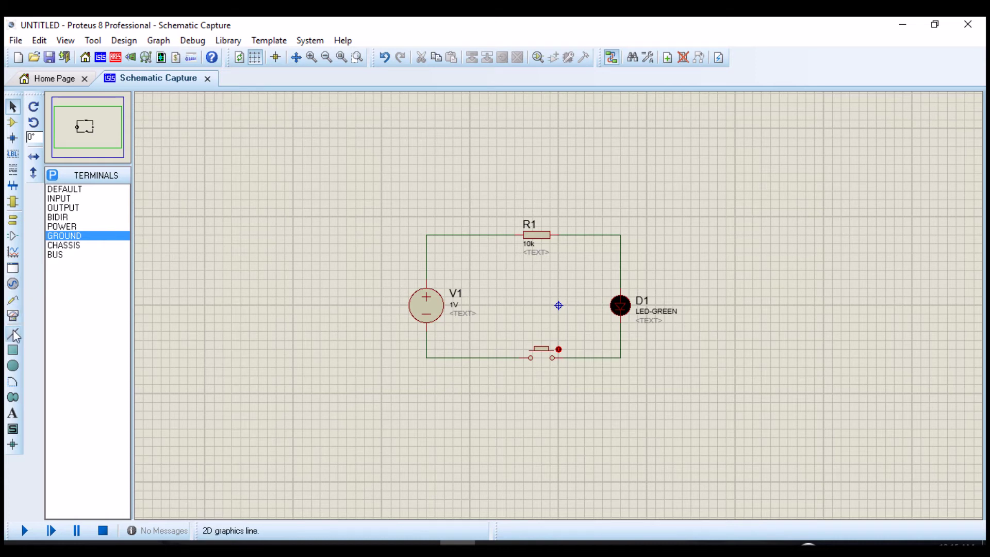
Place a GROUND terminal below D1 and wire it to the D1–button bottom wire
click(14, 224)
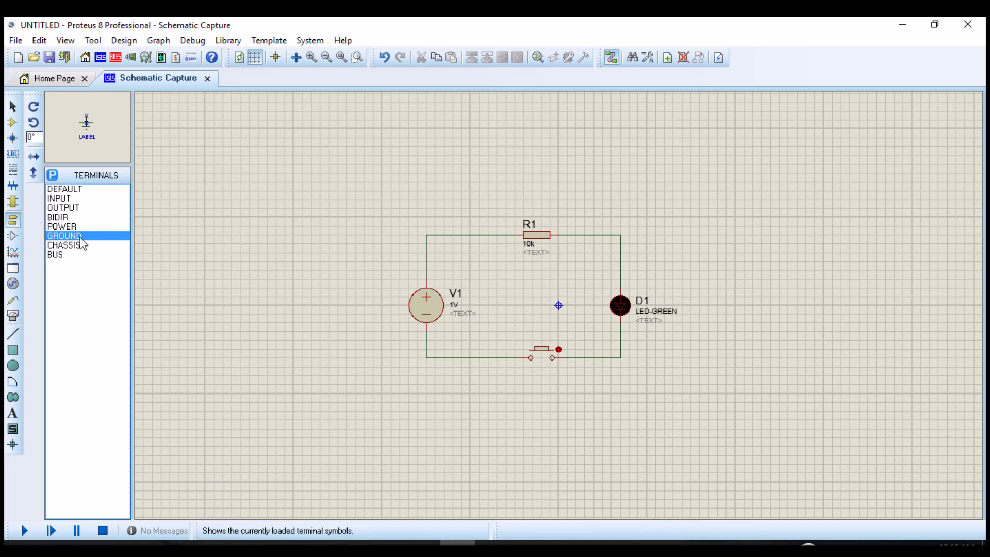
click(605, 378)
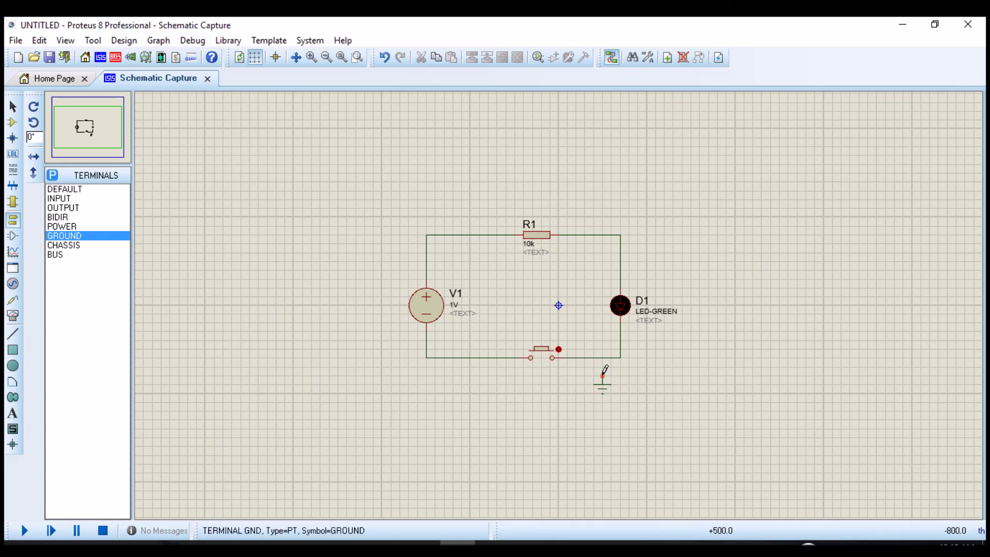
click(602, 375)
click(603, 358)
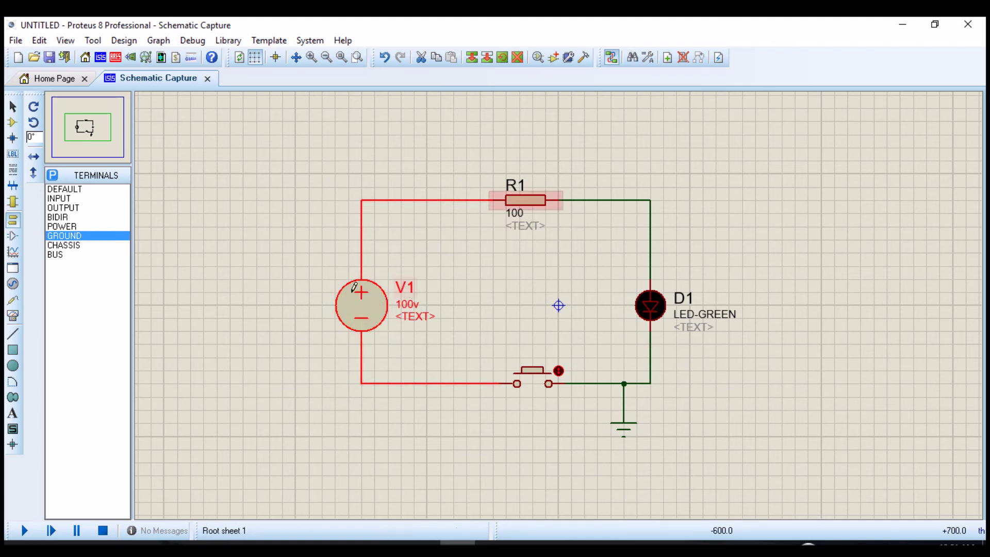
Set V1's voltage to 6v in Edit Component, then deselect it
double_click(366, 317)
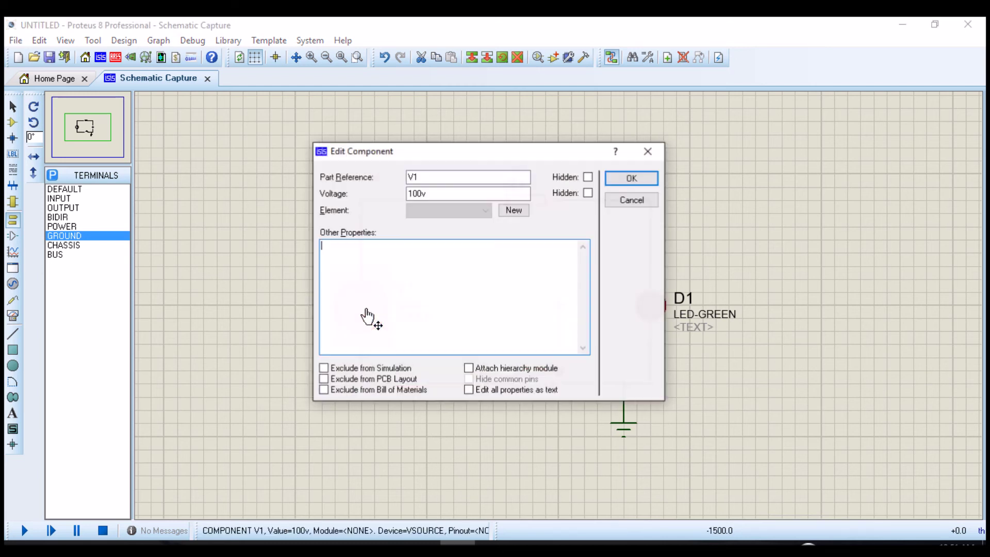
click(423, 194)
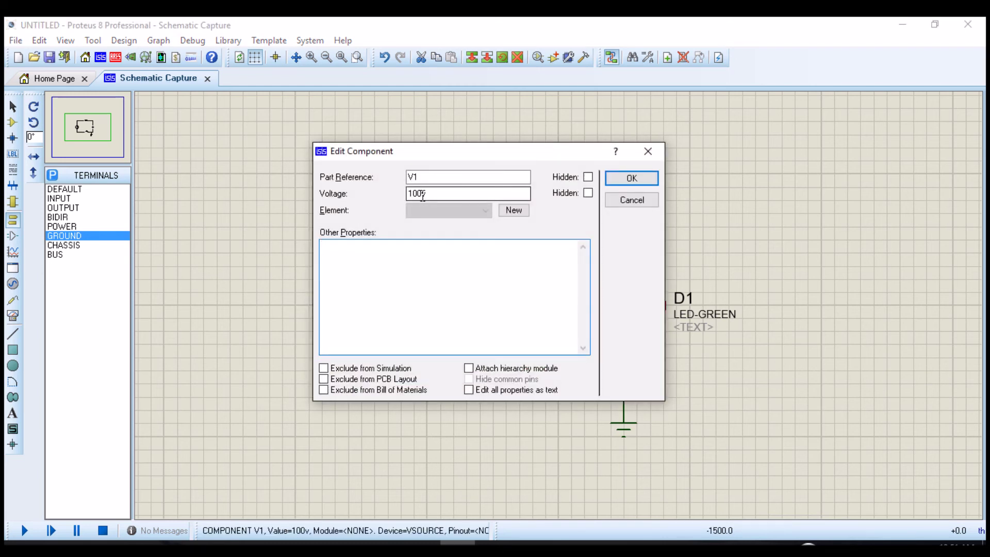
key(BackSpace)
key(BackSpace)
key(BackSpace)
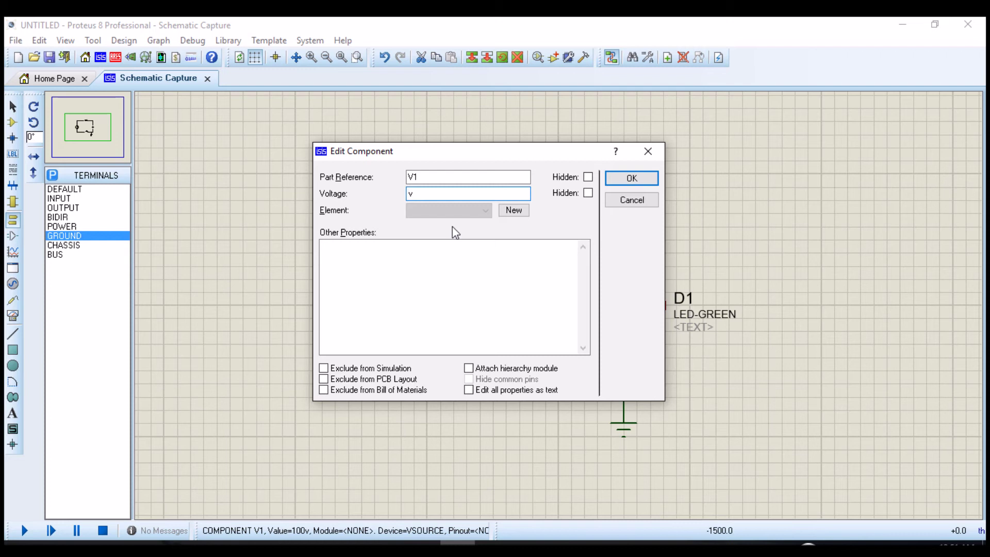
text(6)
click(630, 177)
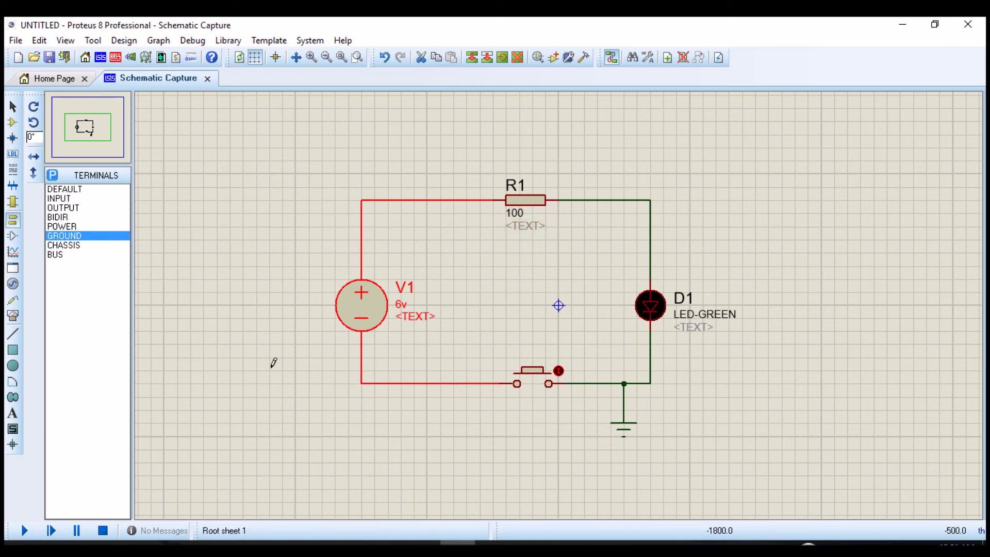
click(480, 461)
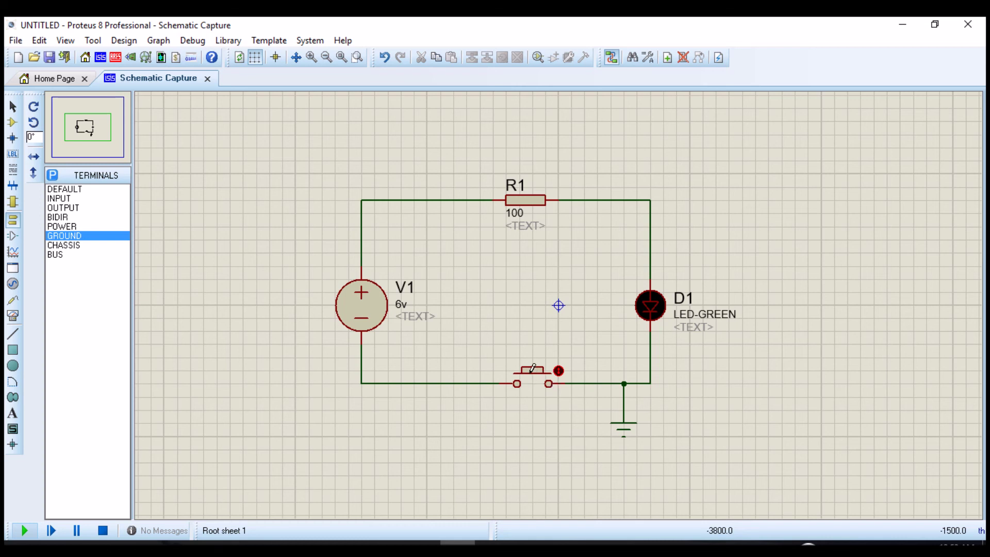
Start the simulation with F12 and repeatedly press the push button to light green LED D1
key(F12)
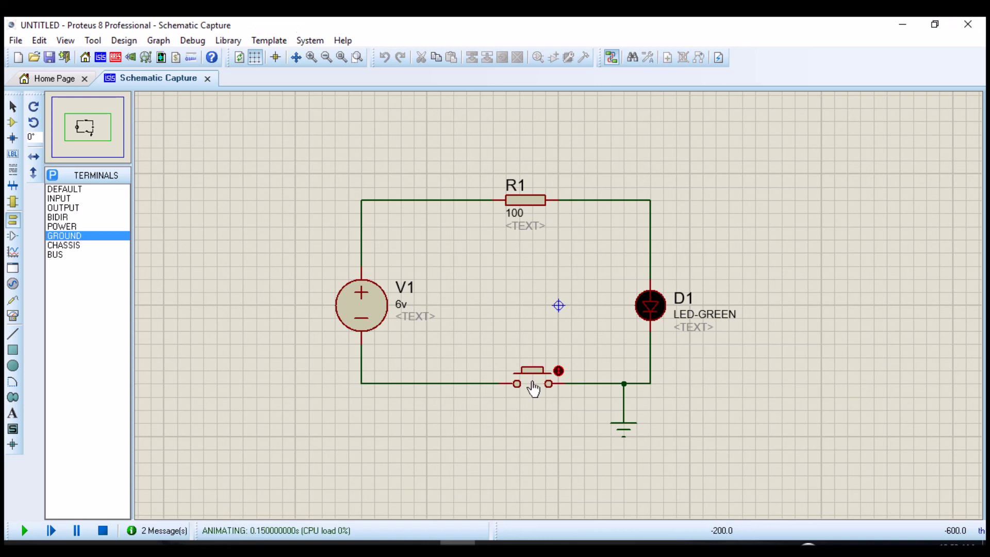
click(536, 386)
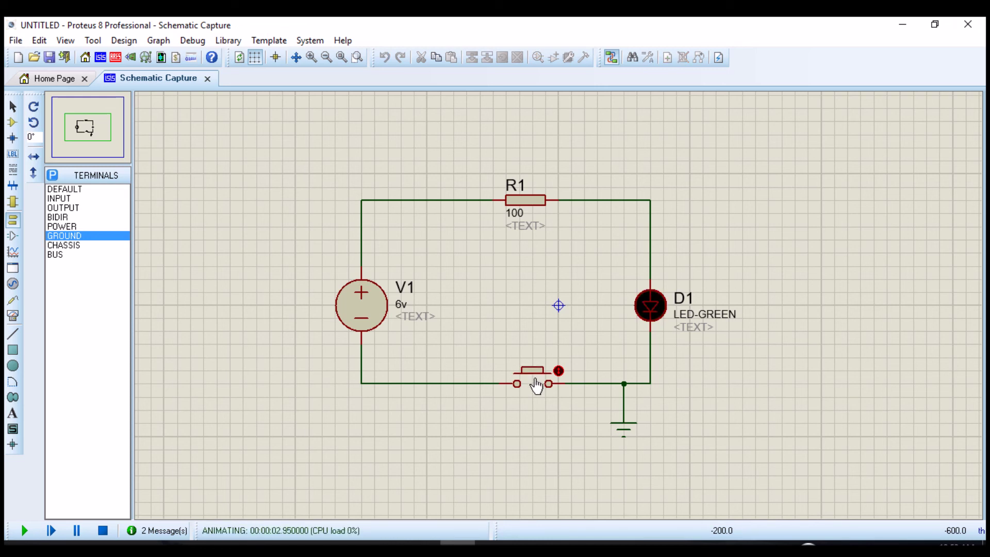
click(536, 386)
click(535, 385)
click(560, 368)
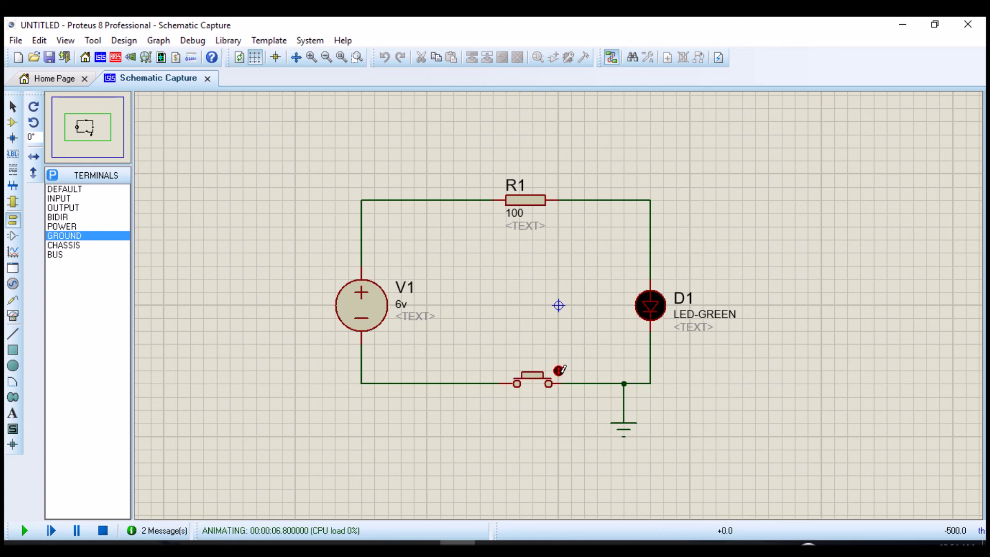